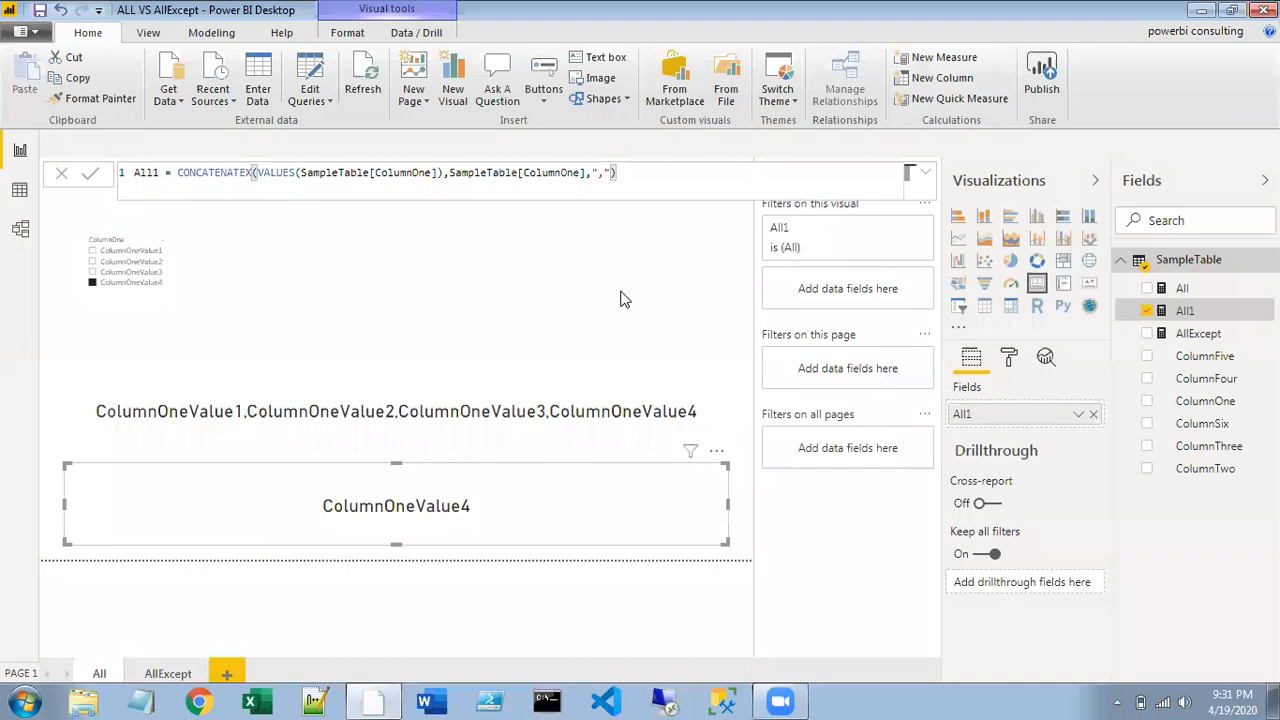
# Open a maximized blank Notepad document and write the heading "All" with the indented note "- is a table function" below it
pyautogui.click(141, 700)
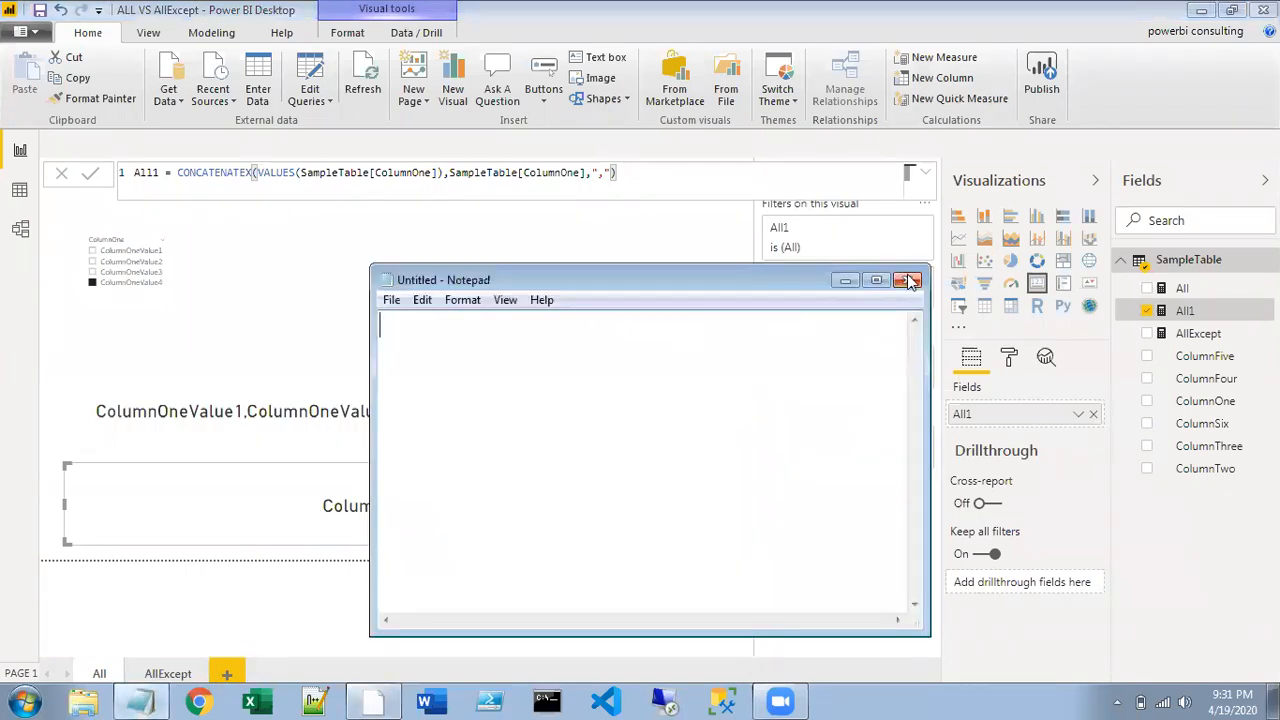
pyautogui.click(877, 281)
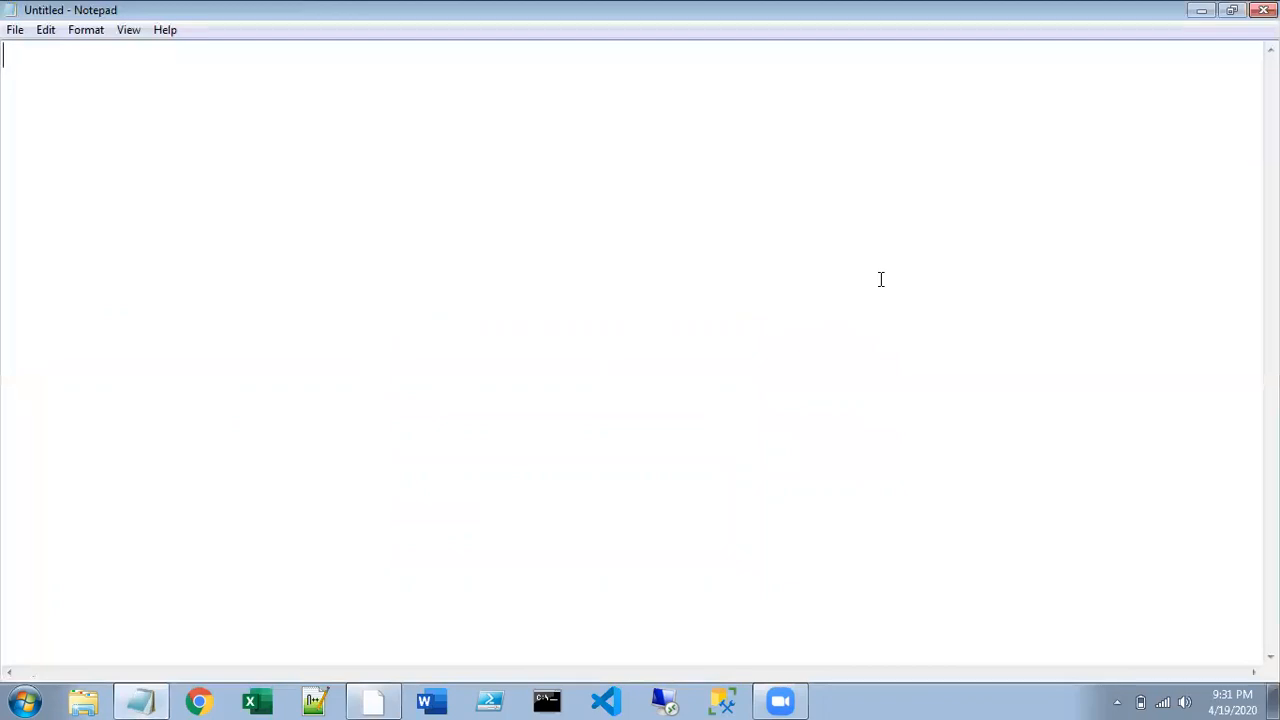
pyautogui.write('All')
pyautogui.press('Return')
pyautogui.press('Tab')
pyautogui.write('- is table')
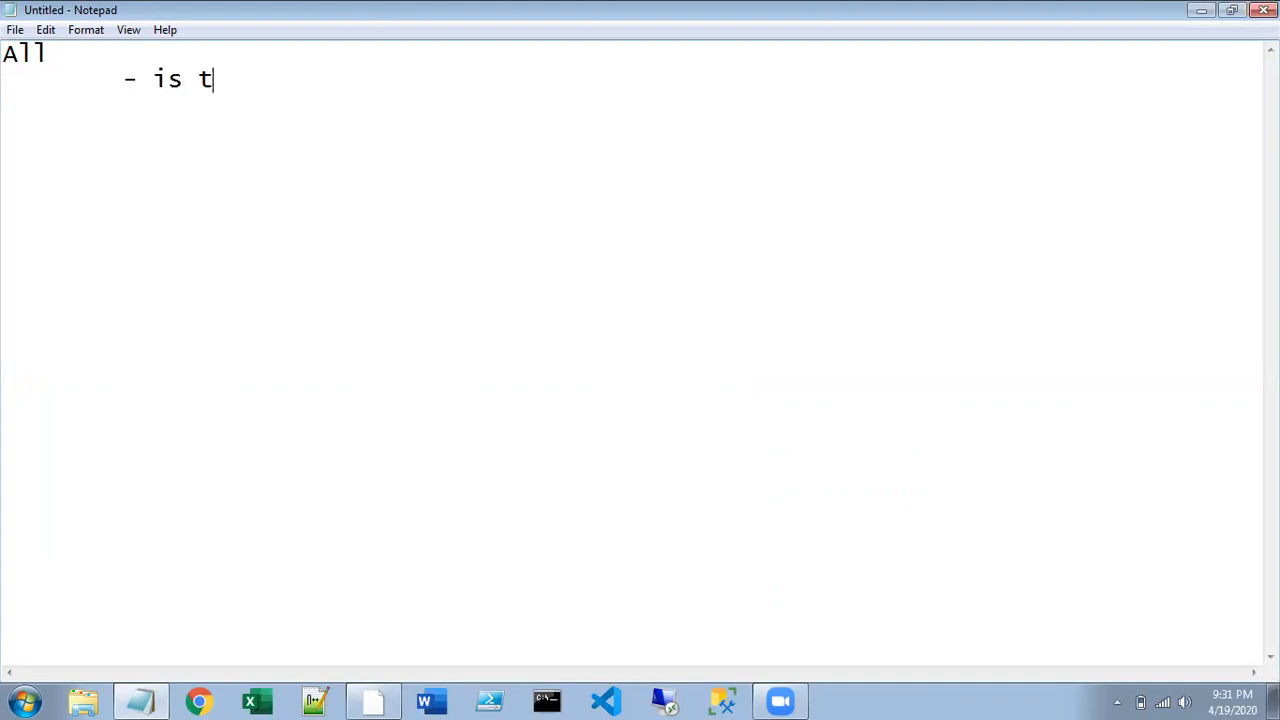
pyautogui.press('Left')
pyautogui.press('Left')
pyautogui.press('Left')
pyautogui.press('Left')
pyautogui.press('Left')
pyautogui.press('Left')
pyautogui.write('a')
pyautogui.press('End')
pyautogui.write('function')
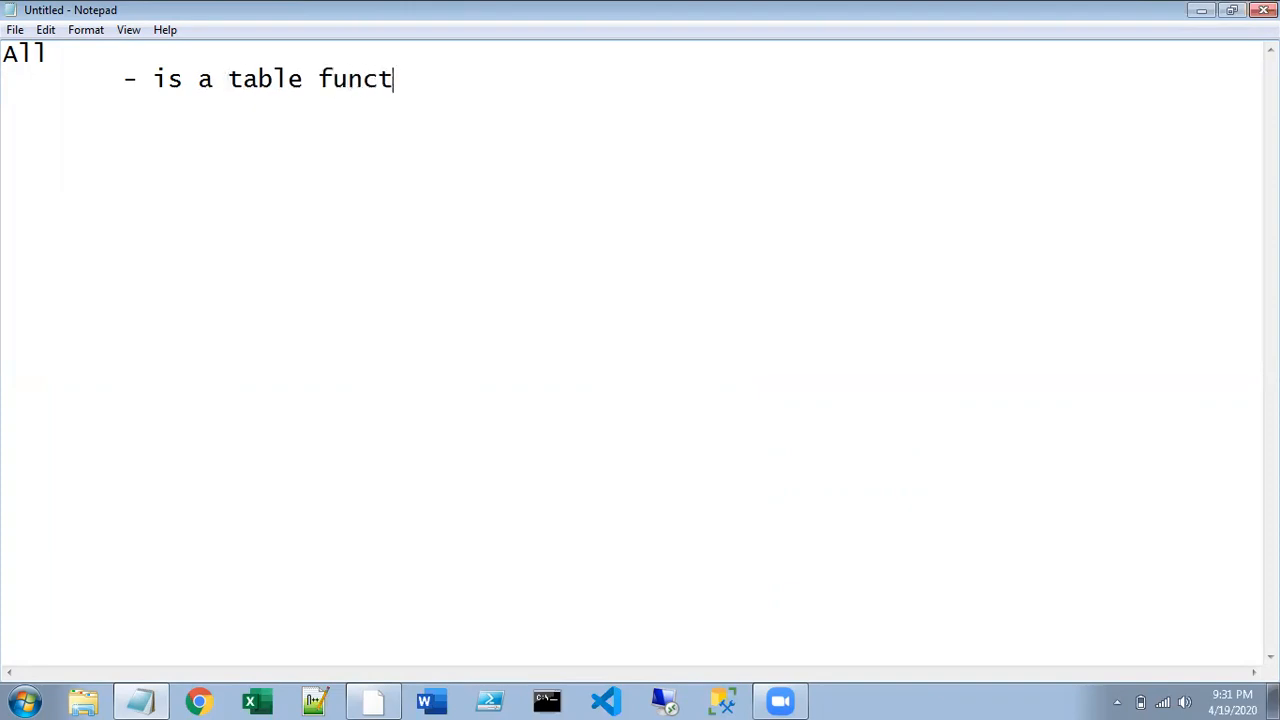
# Leave several blank lines and add the heading "ALLexcept" with the indented note "-is also a table function"
pyautogui.press('Return')
pyautogui.press('Return')
pyautogui.press('Return')
pyautogui.press('Return')
pyautogui.press('Return')
pyautogui.press('Return')
pyautogui.press('Return')
pyautogui.press('Return')
pyautogui.write('ALL')
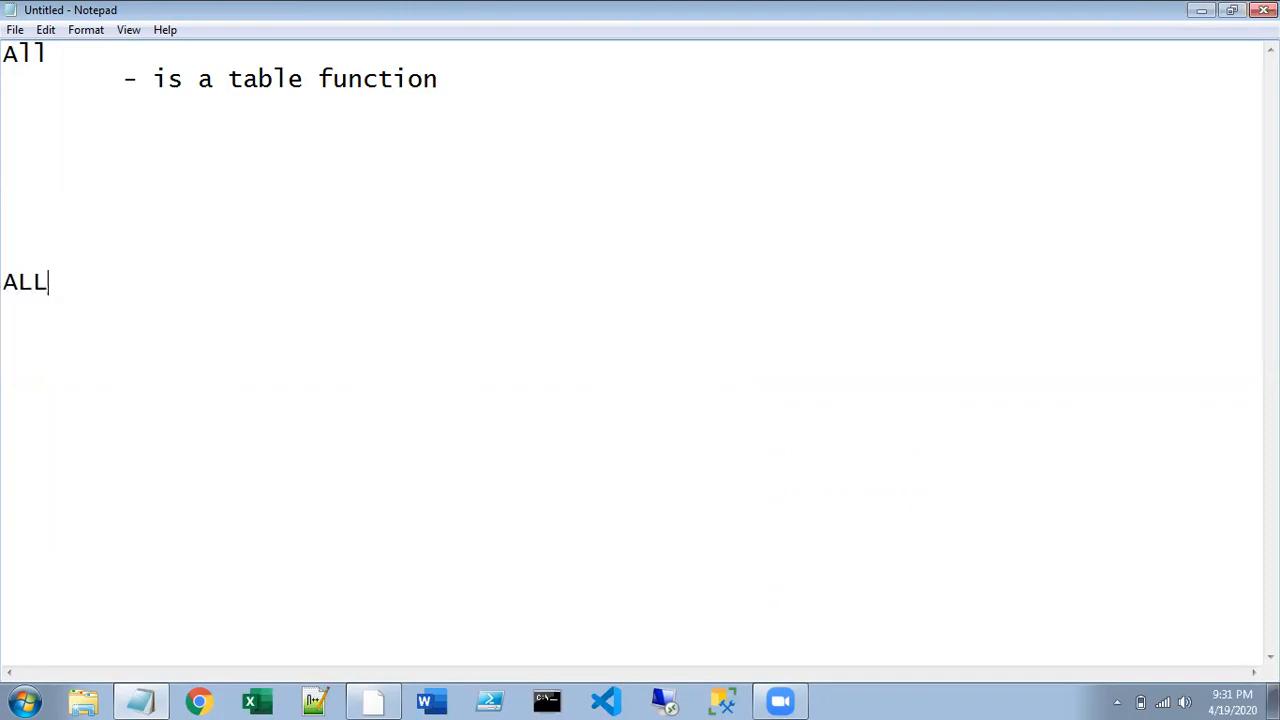
pyautogui.write('except')
pyautogui.press('Return')
pyautogui.press('Tab')
pyautogui.write('-is al')
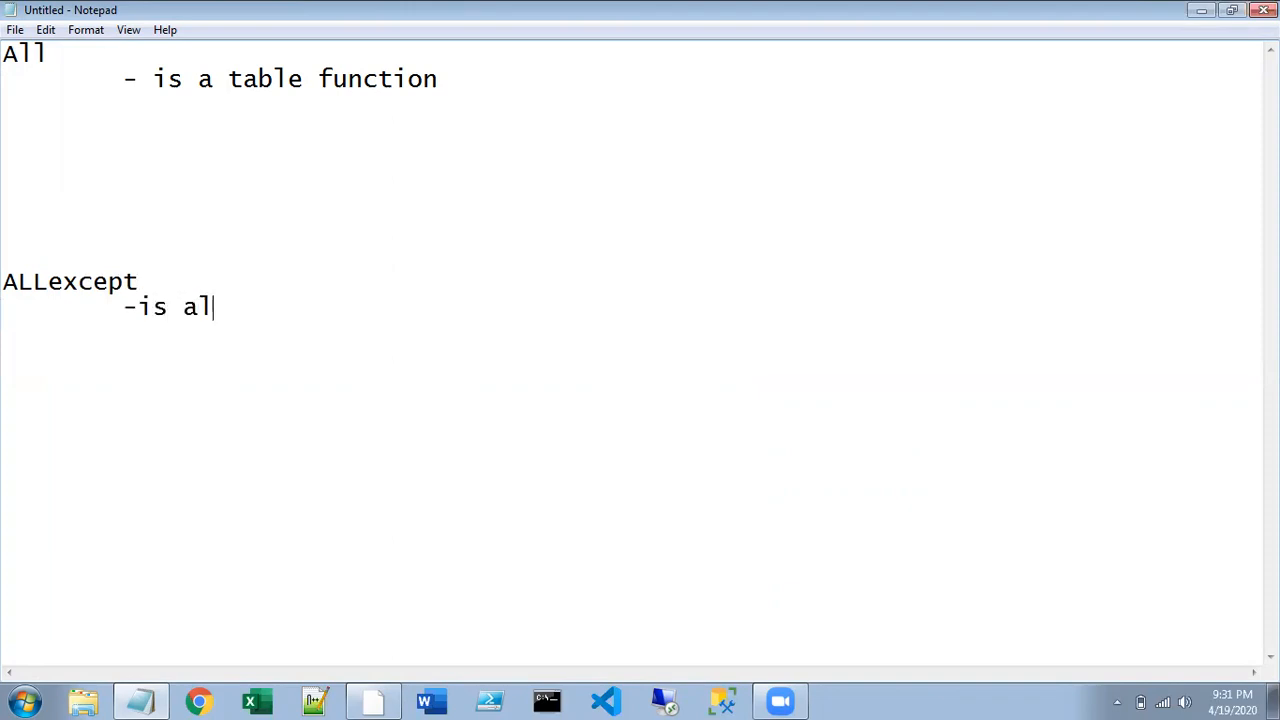
pyautogui.write('so a table f')
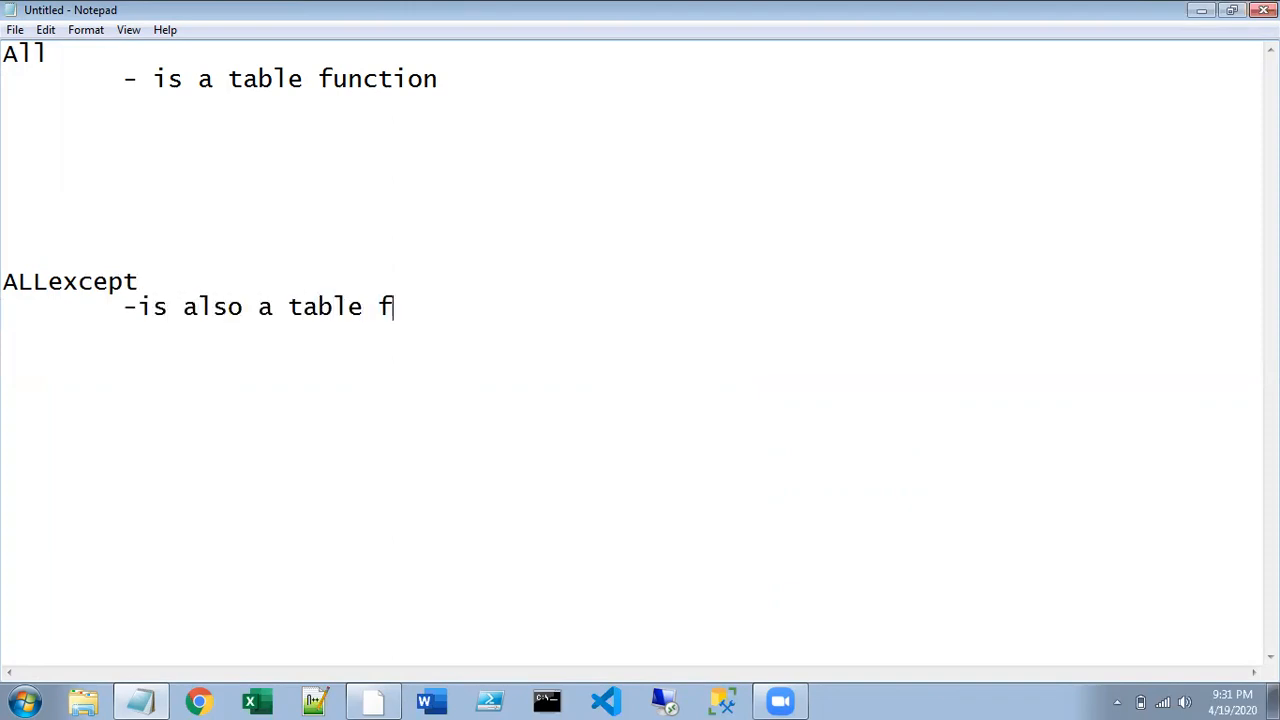
pyautogui.write('unction')
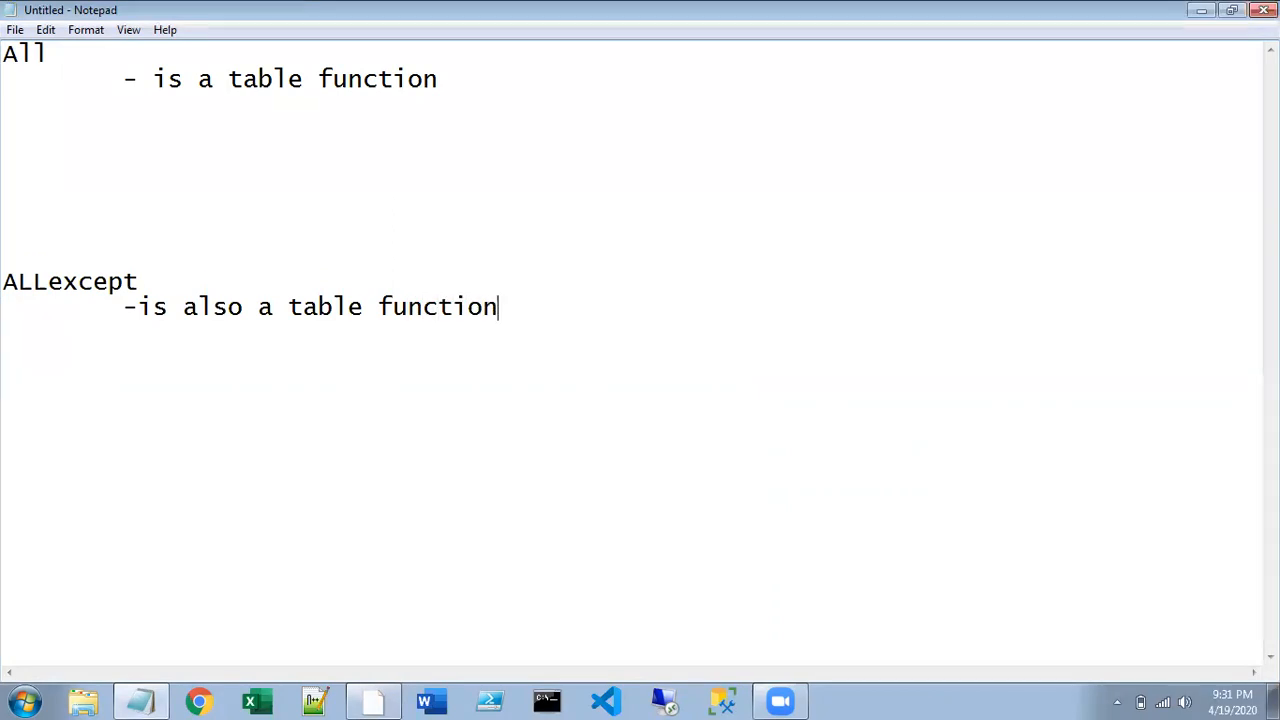
# Add a second indented note under All reading "- you pass whole table"
pyautogui.click(881, 279)
pyautogui.press('Up')
pyautogui.press('Up')
pyautogui.press('Up')
pyautogui.press('Up')
pyautogui.press('Up')
pyautogui.press('Up')
pyautogui.press('Tab')
pyautogui.press('Up')
pyautogui.press('Tab')
pyautogui.write('- you pass t')
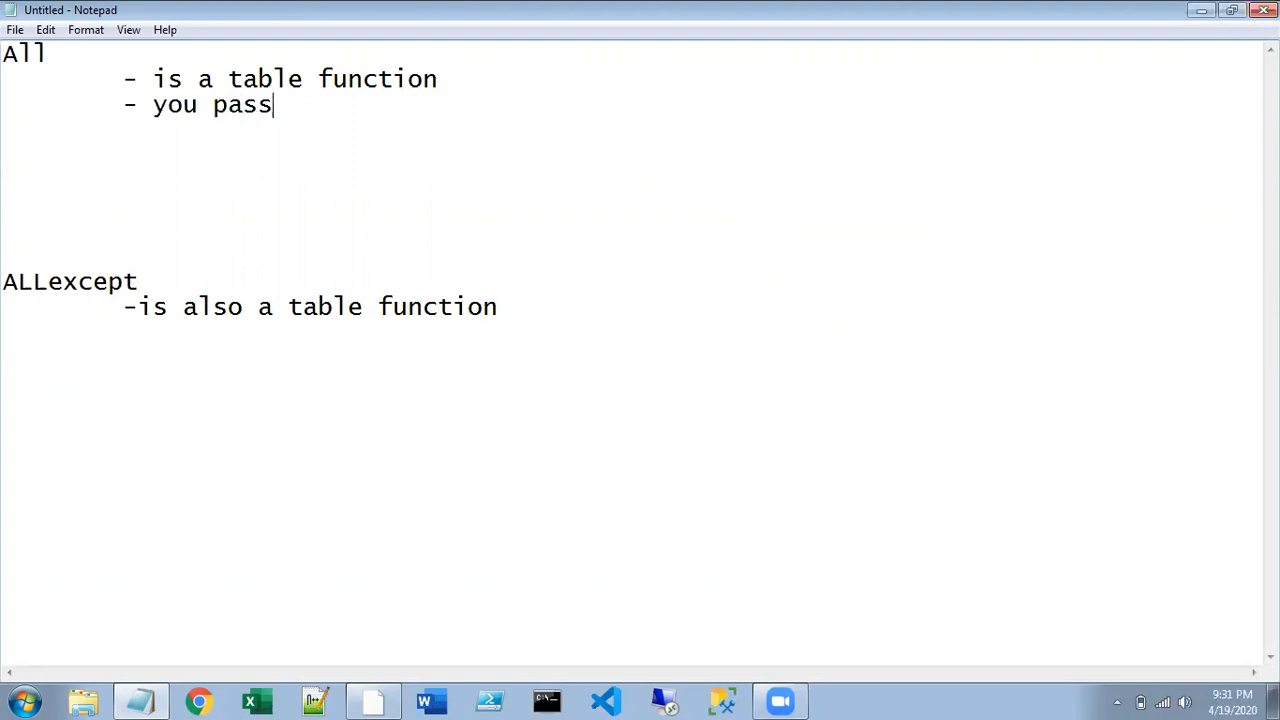
pyautogui.press('BackSpace')
pyautogui.write('whote')
pyautogui.press('BackSpace')
pyautogui.press('BackSpace')
pyautogui.write('le')
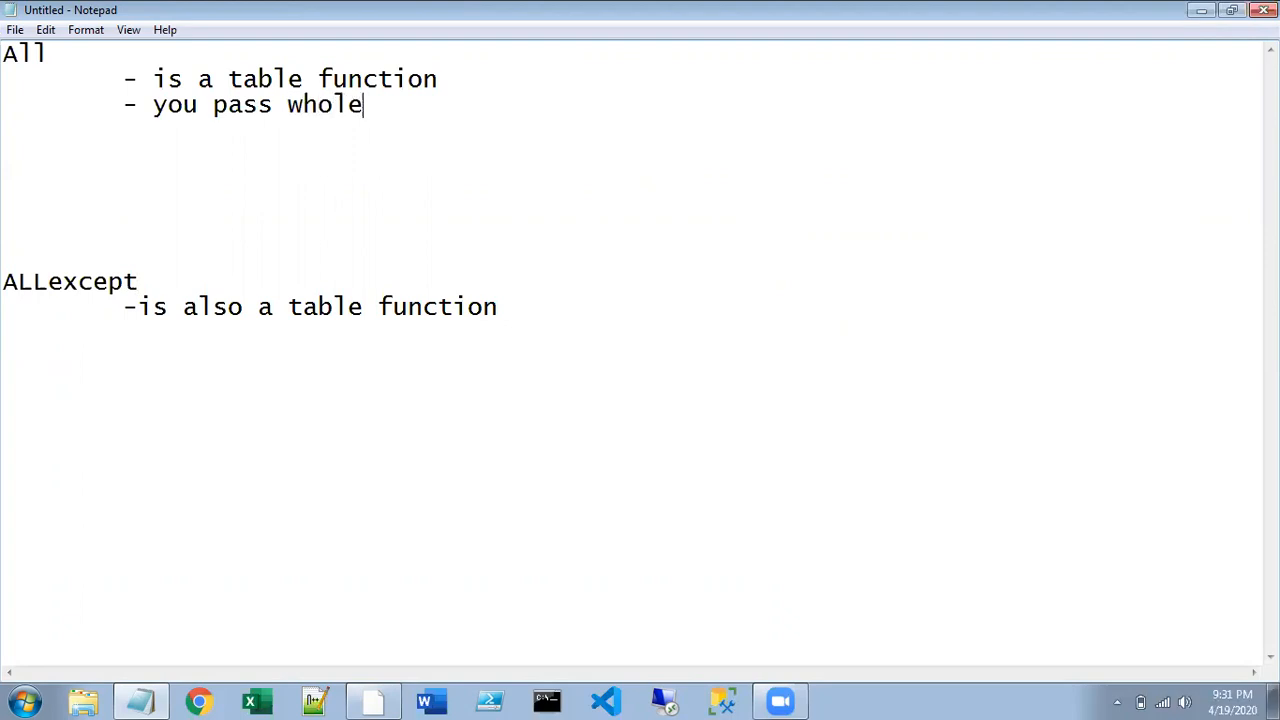
pyautogui.write(' table ')
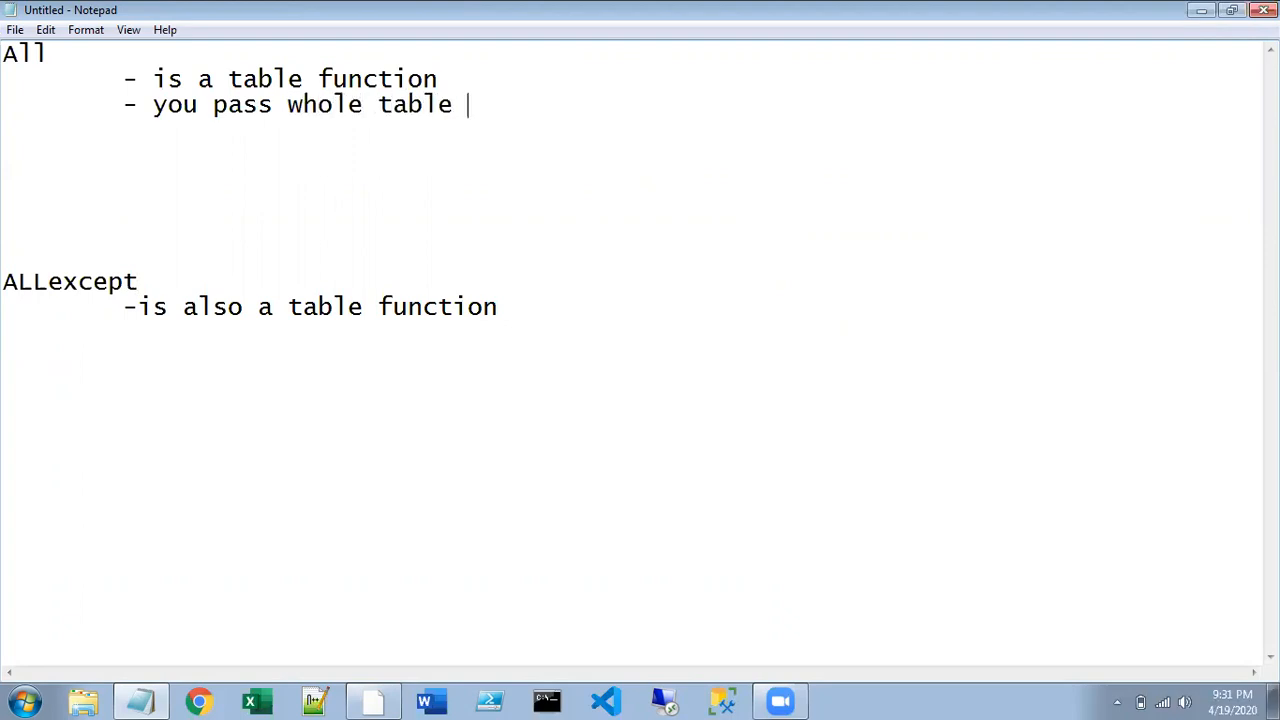
# Complete the second All note with "as parameter, few columns from a table"
pyautogui.write('as paramte')
pyautogui.press('BackSpace')
pyautogui.press('BackSpace')
pyautogui.write('ee')
pyautogui.press('BackSpace')
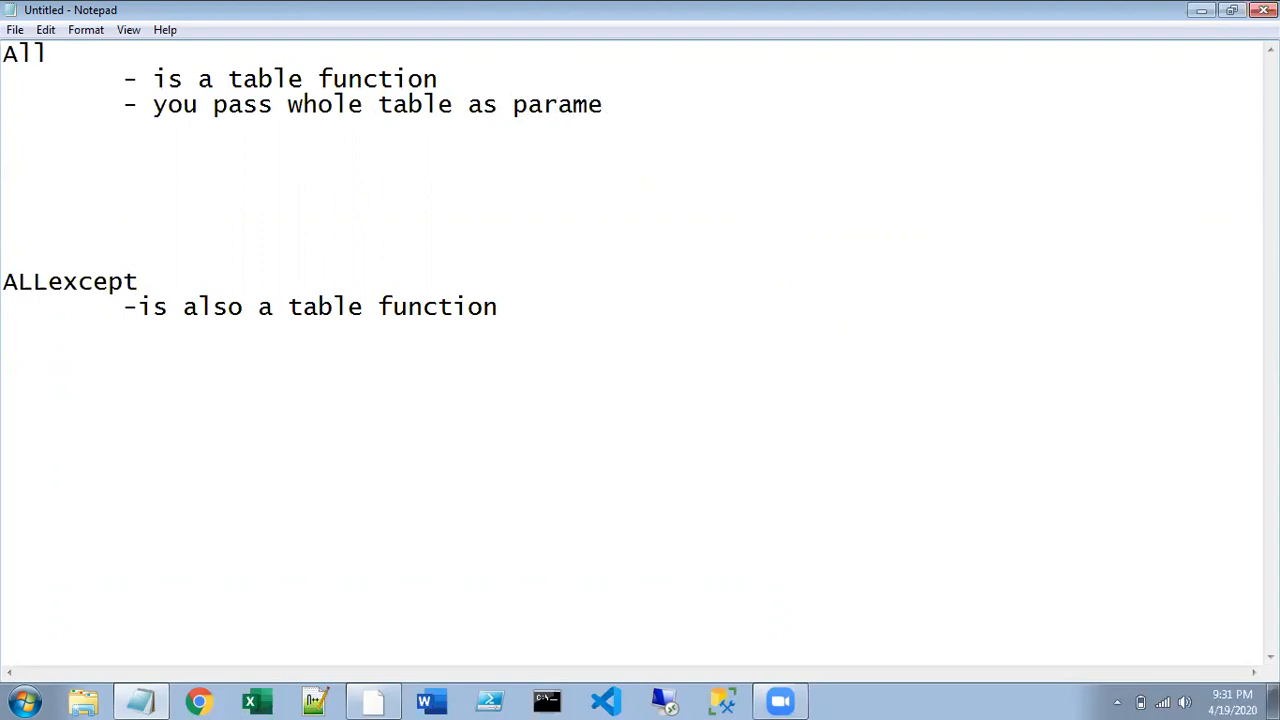
pyautogui.write('e')
pyautogui.press('BackSpace')
pyautogui.write('ter, few columns from a table')
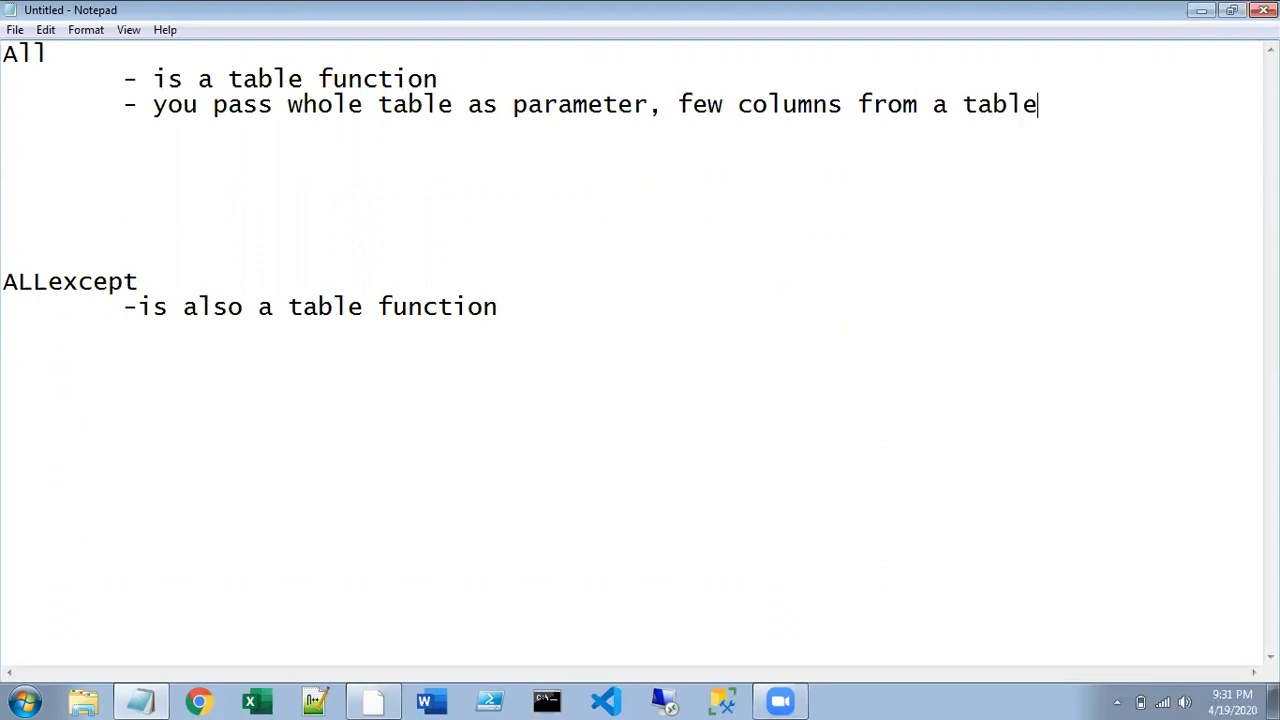
# Add a second indented note under ALLexcept reading "-you can pass more than column"
pyautogui.press('Down')
pyautogui.press('Down')
pyautogui.press('Down')
pyautogui.press('Down')
pyautogui.press('Down')
pyautogui.press('Down')
pyautogui.press('Down')
pyautogui.press('Down')
pyautogui.press('End')
pyautogui.press('Return')
pyautogui.press('Tab')
pyautogui.write('-you can pass mon')
pyautogui.press('BackSpace')
pyautogui.write('re than column')
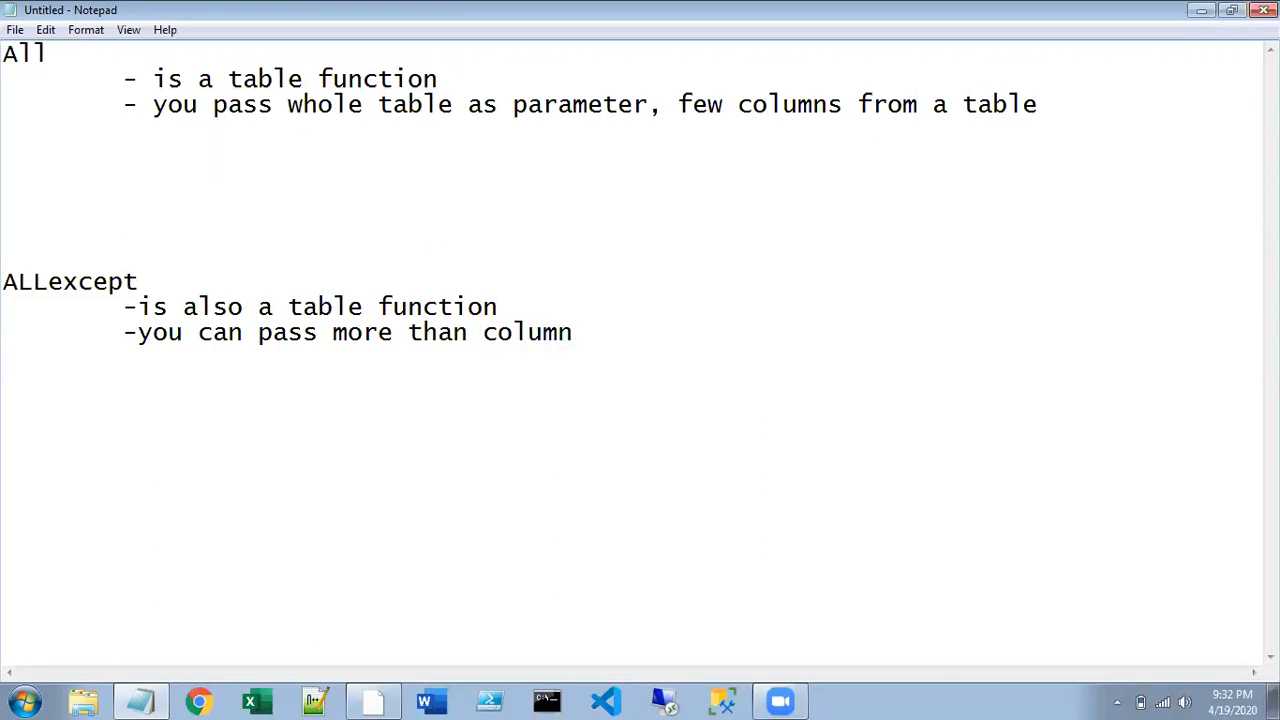
# Complete the second ALLexcept note with "from a table"
pyautogui.write(' from table')
pyautogui.press('Left')
pyautogui.press('Left')
pyautogui.press('Left')
pyautogui.press('Left')
pyautogui.press('Left')
pyautogui.write('a')
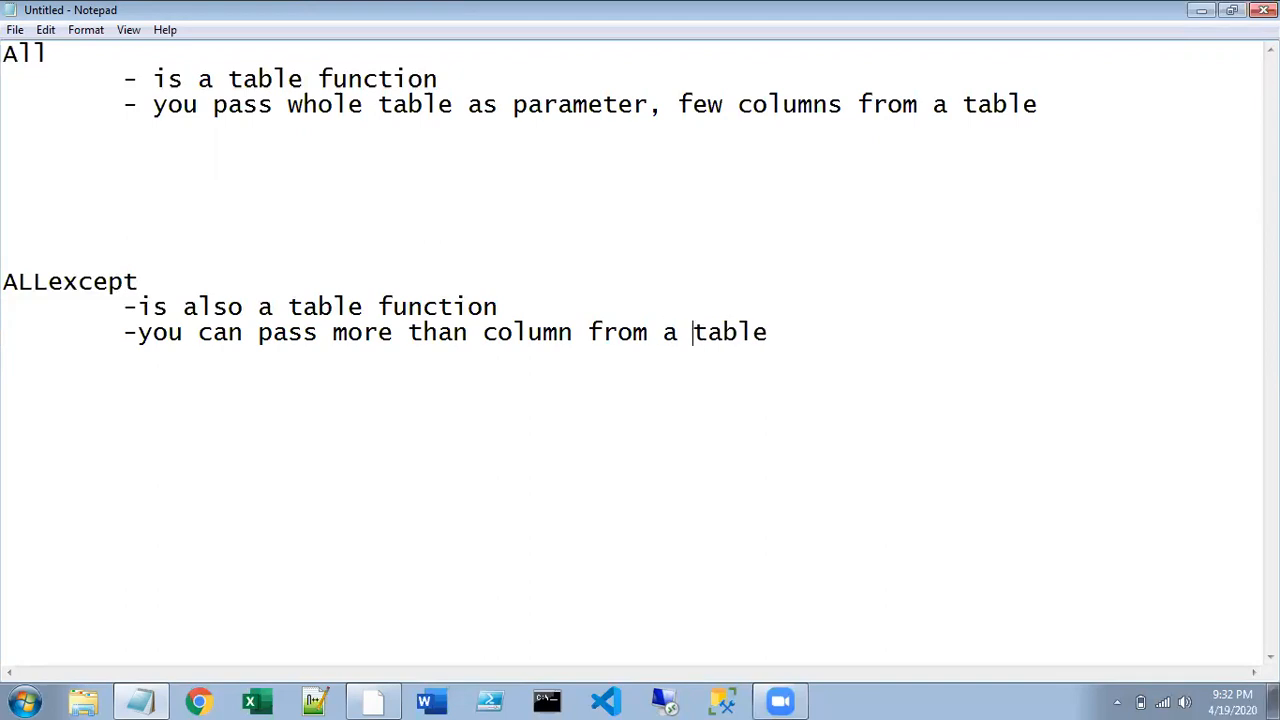
# Start a third indented "-" line under All and a new indented line below the ALLexcept notes
pyautogui.click(1097, 109)
pyautogui.press('Return')
pyautogui.press('Tab')
pyautogui.write('-')
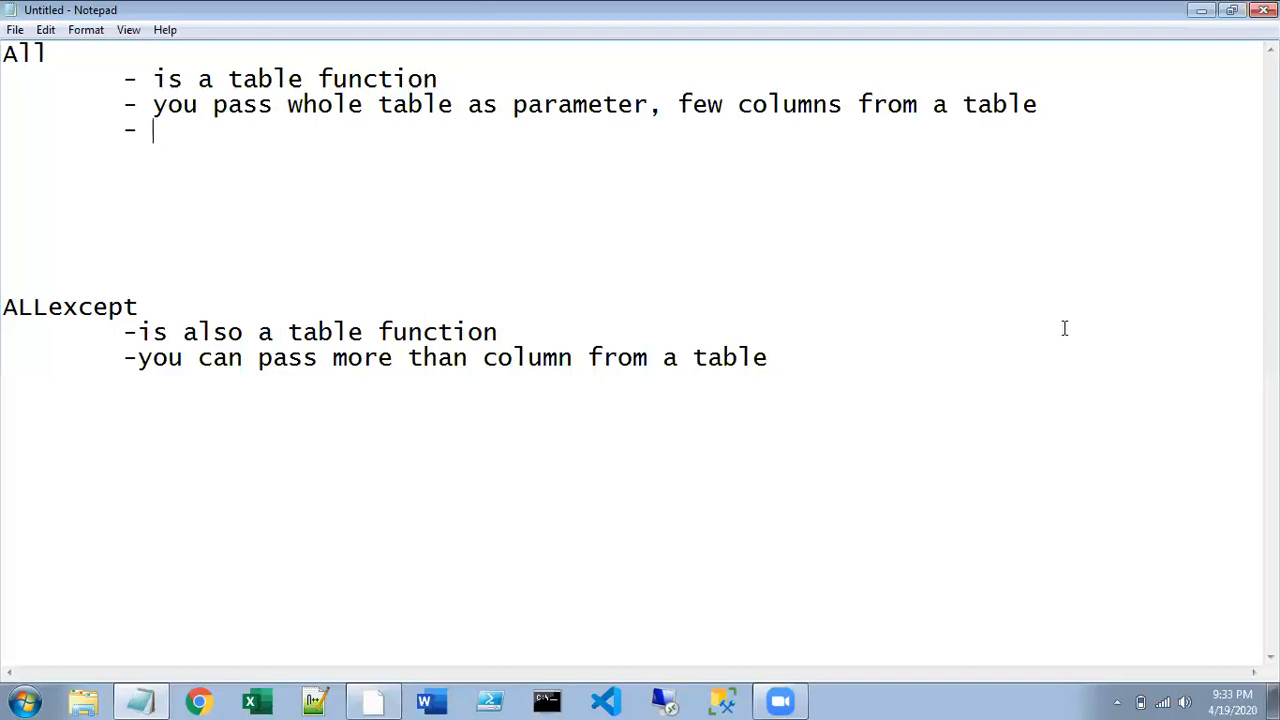
pyautogui.click(1052, 376)
pyautogui.press('Return')
pyautogui.press('Tab')
# Switch to Power BI Desktop and examine the rows and columns of SampleTable in the data view
pyautogui.click(390, 700)
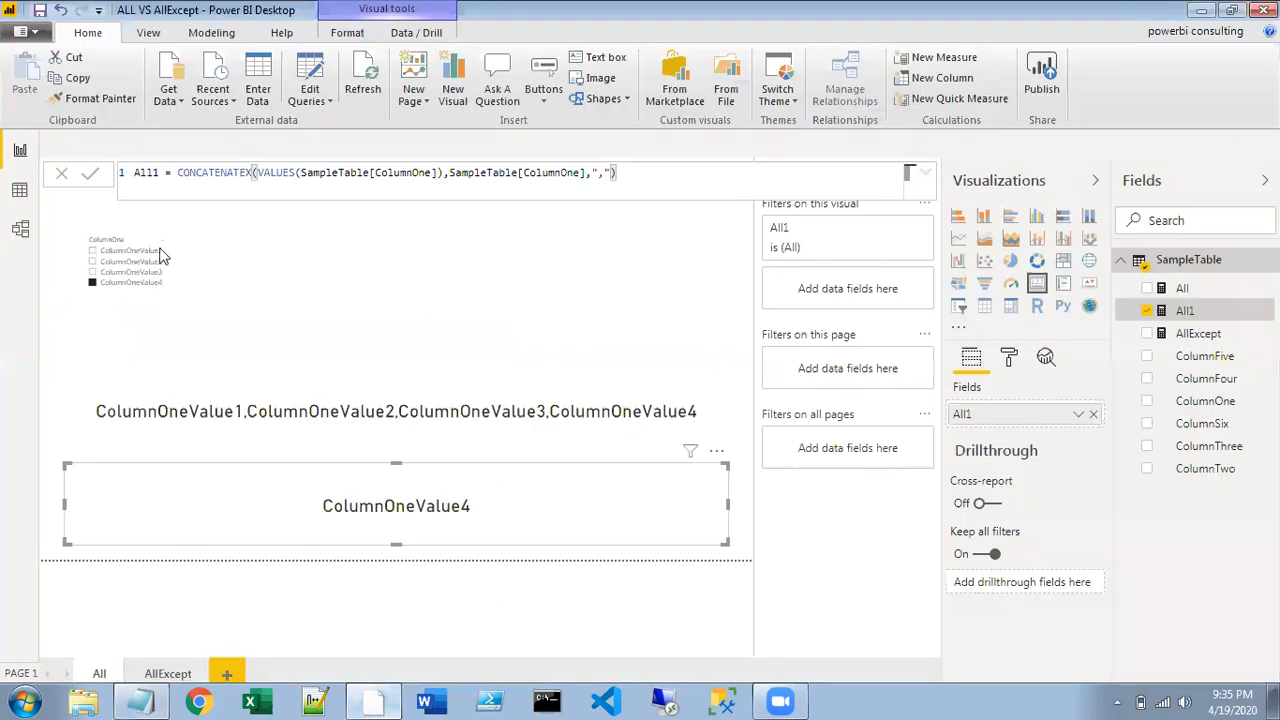
pyautogui.click(19, 190)
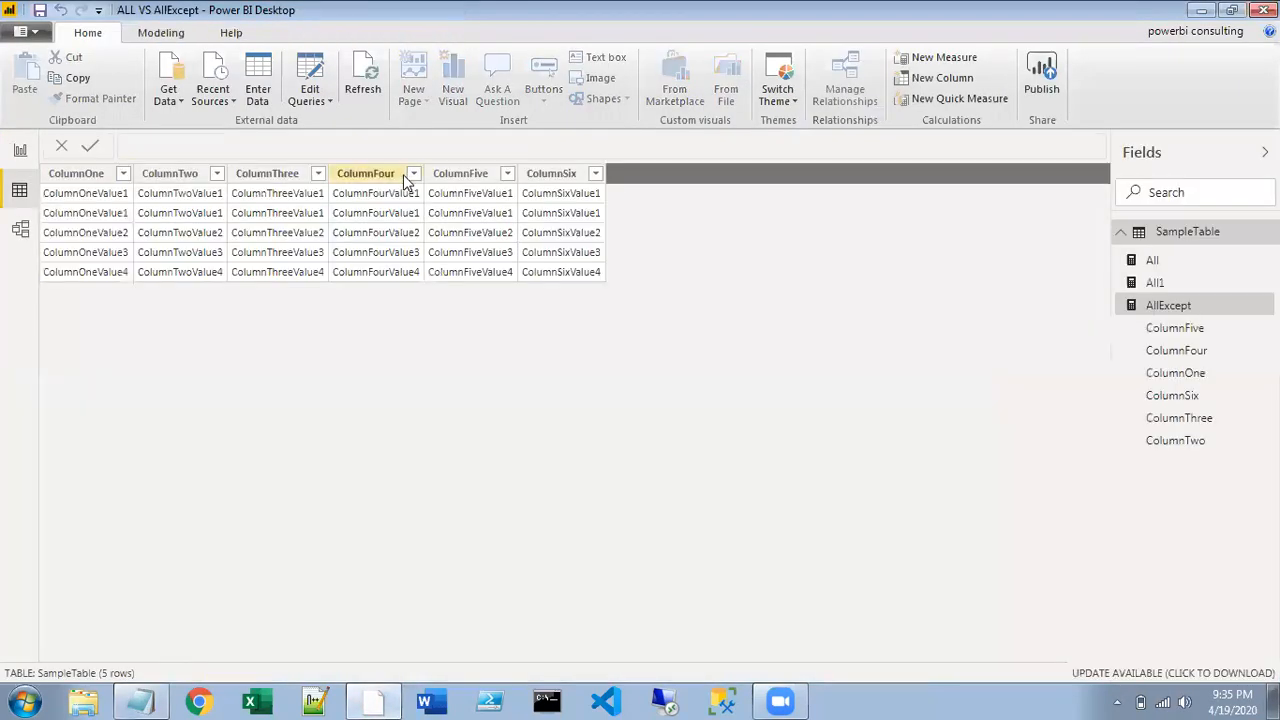
pyautogui.click(1186, 238)
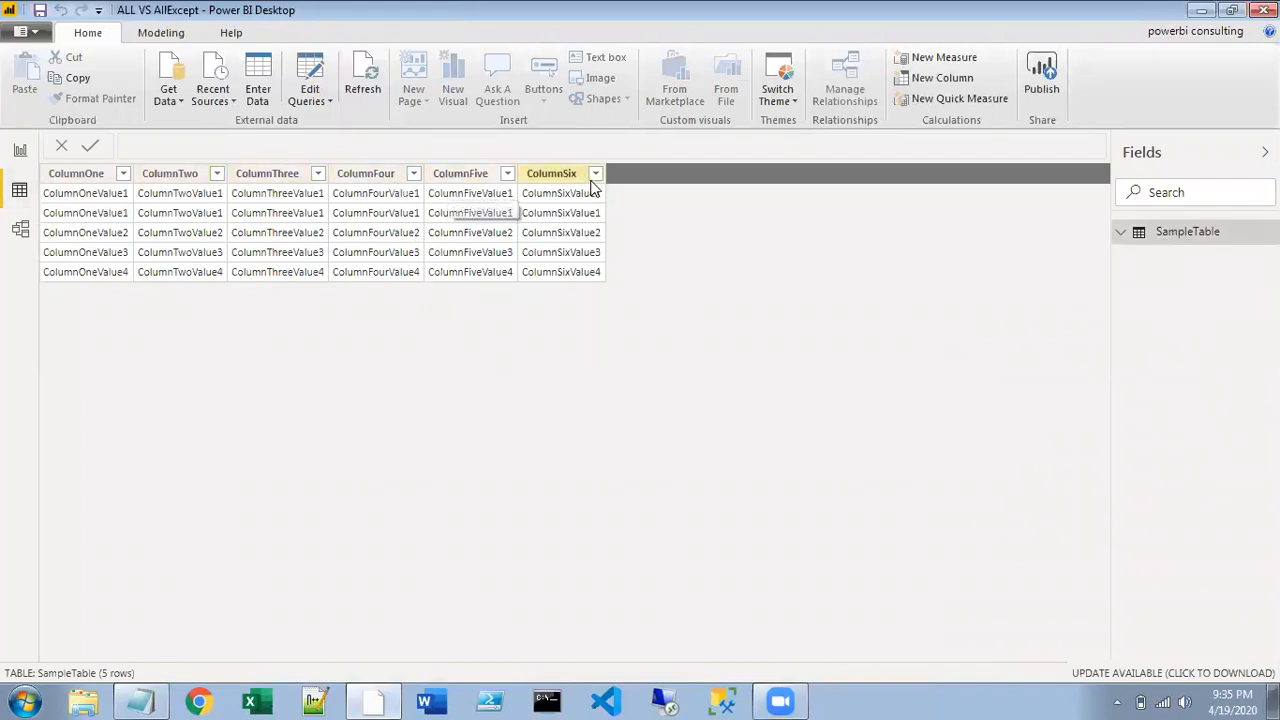
# Return to the report's All page and compare the All and All1 measure formulas with their cards and the ColumnOne slicer
pyautogui.click(34, 156)
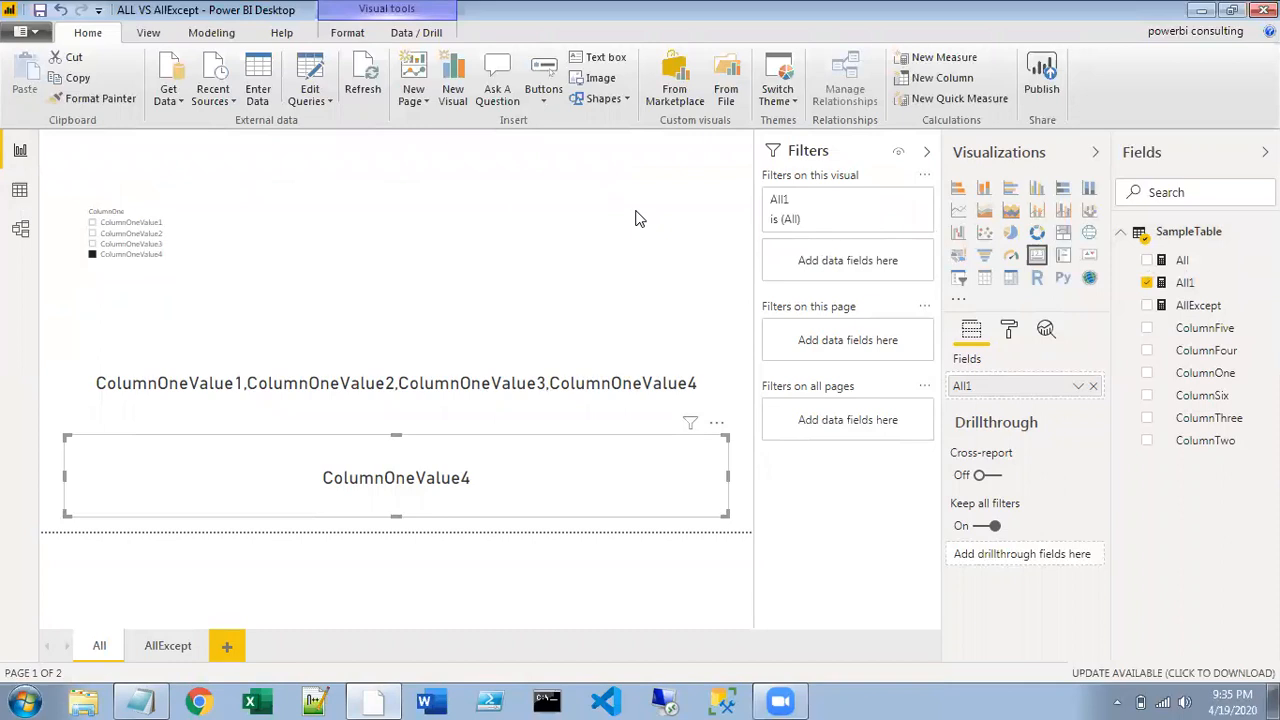
pyautogui.click(1186, 261)
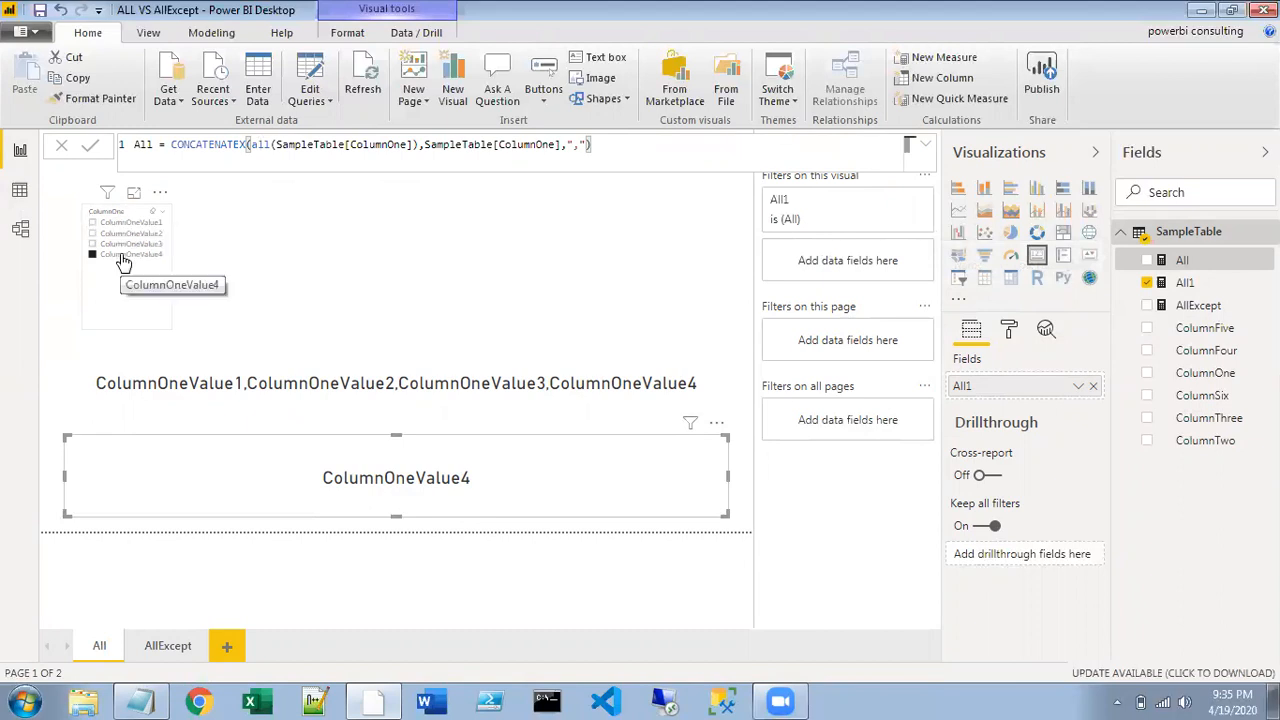
pyautogui.click(95, 324)
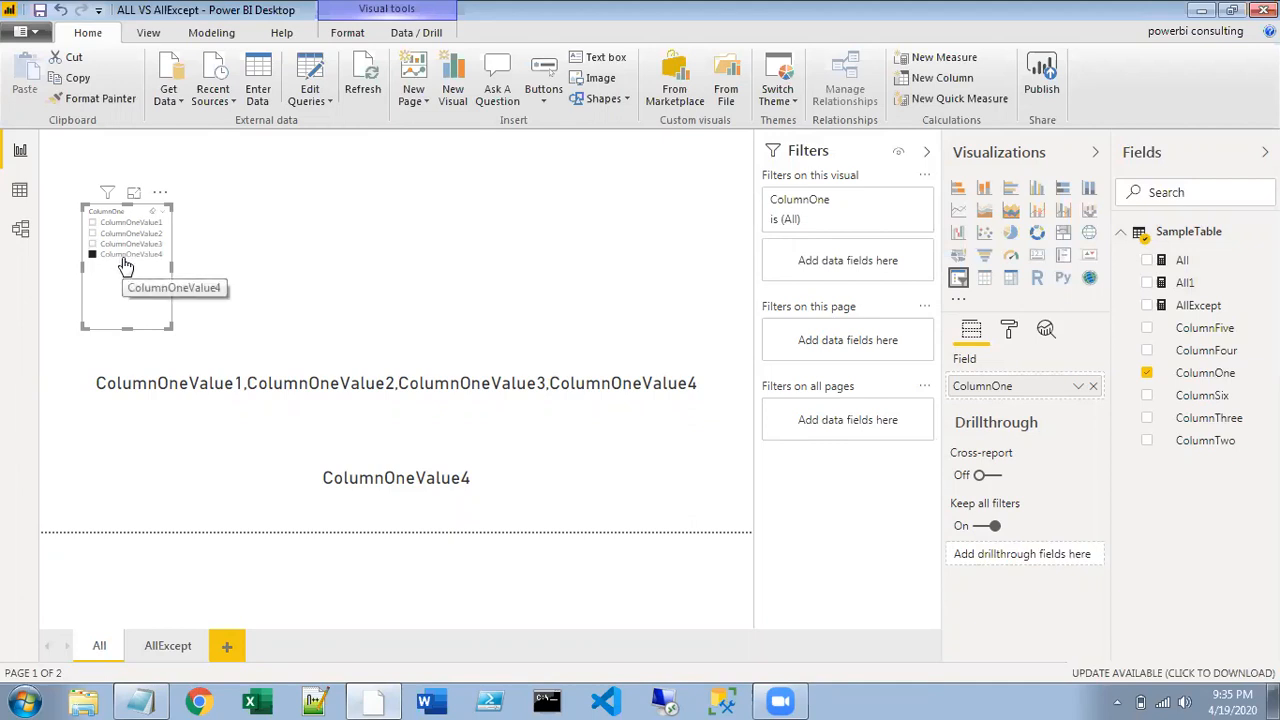
pyautogui.click(390, 493)
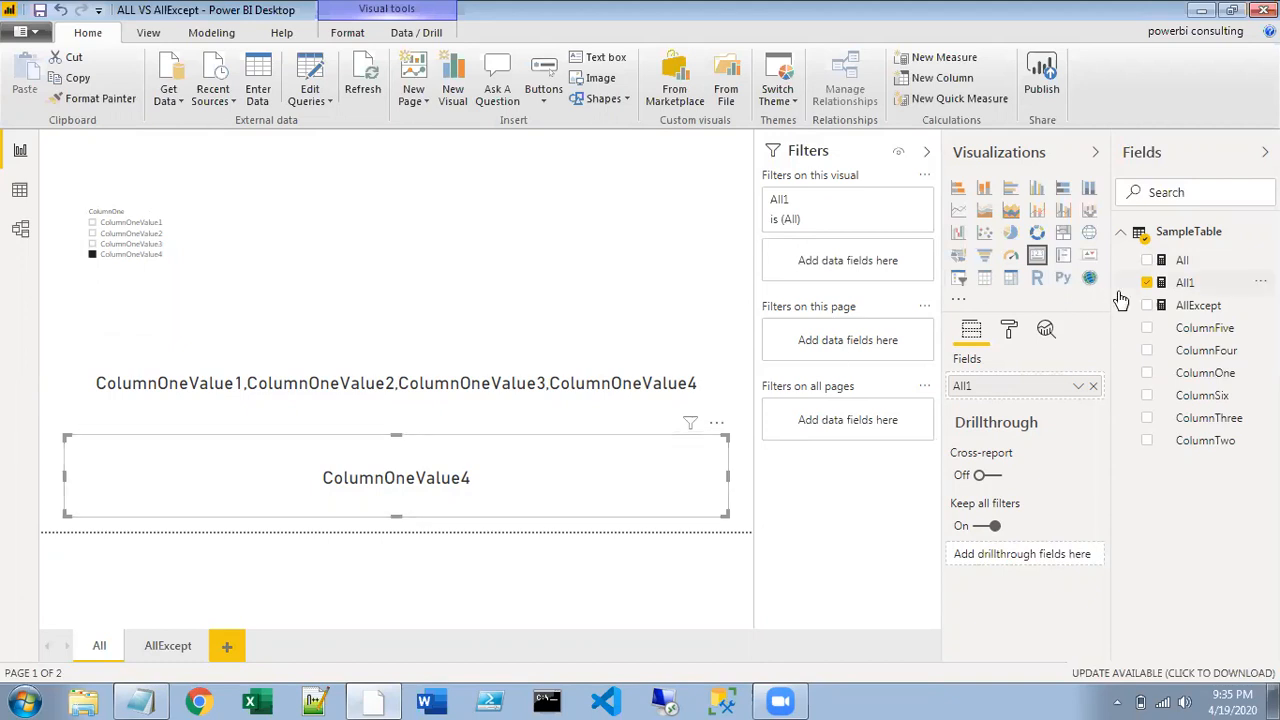
pyautogui.click(1178, 285)
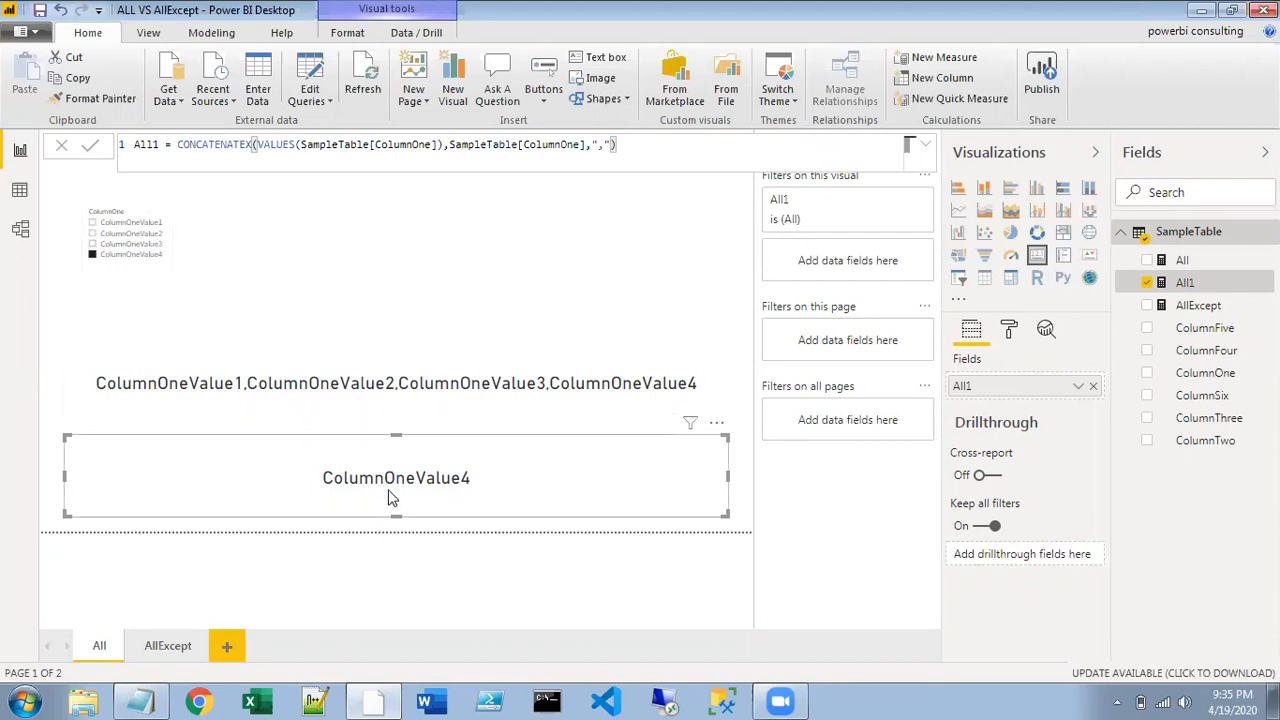
pyautogui.click(430, 401)
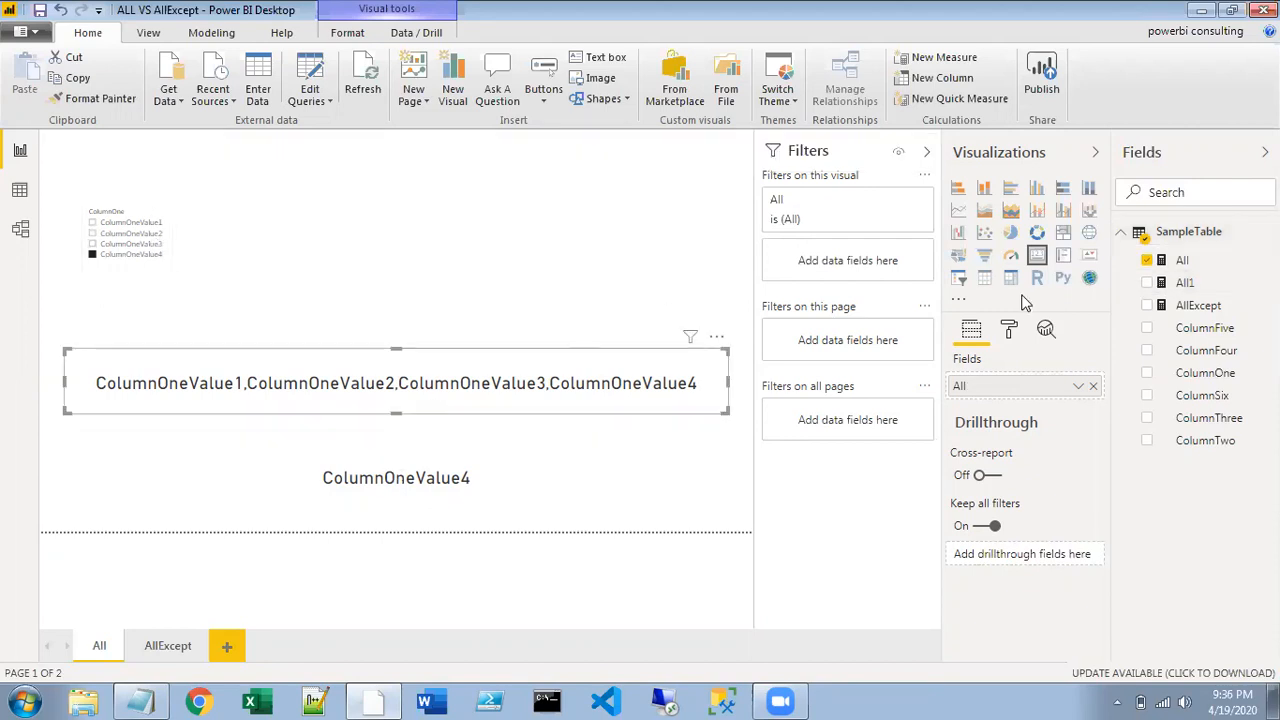
pyautogui.click(1170, 262)
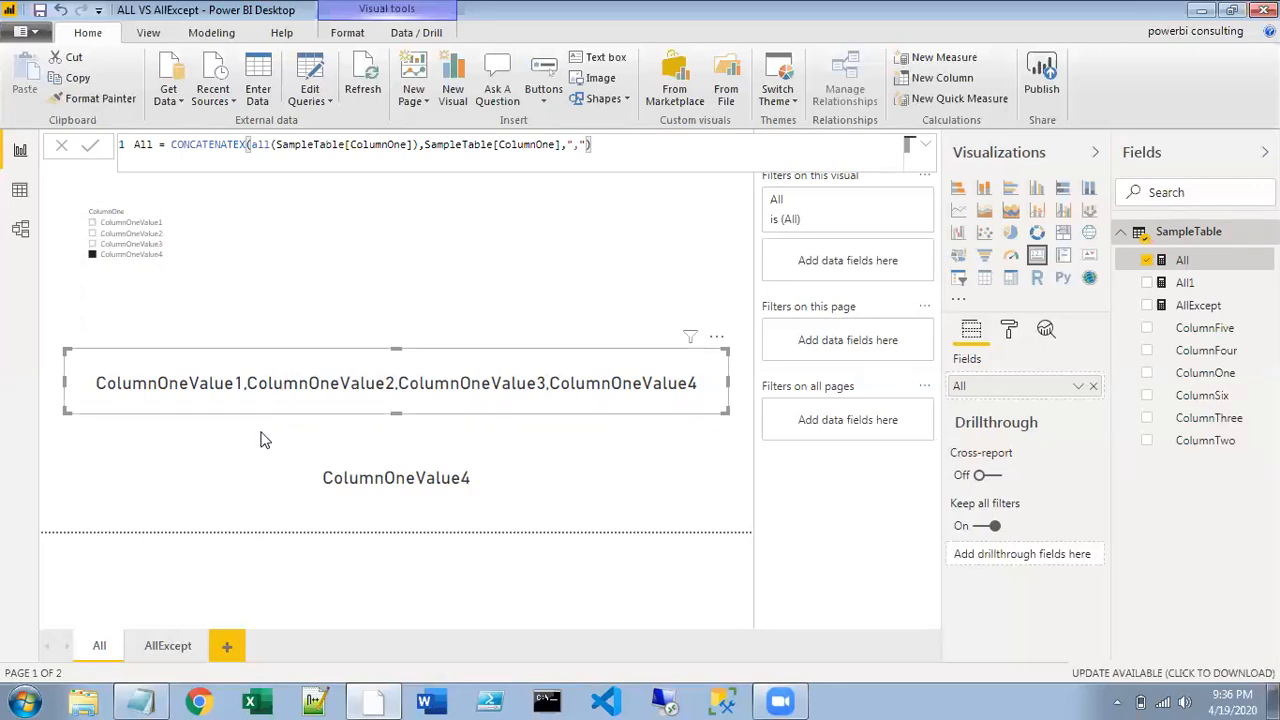
# Go to the AllExcept page and examine the full AllExcept measure formula behind the upper card
pyautogui.click(168, 647)
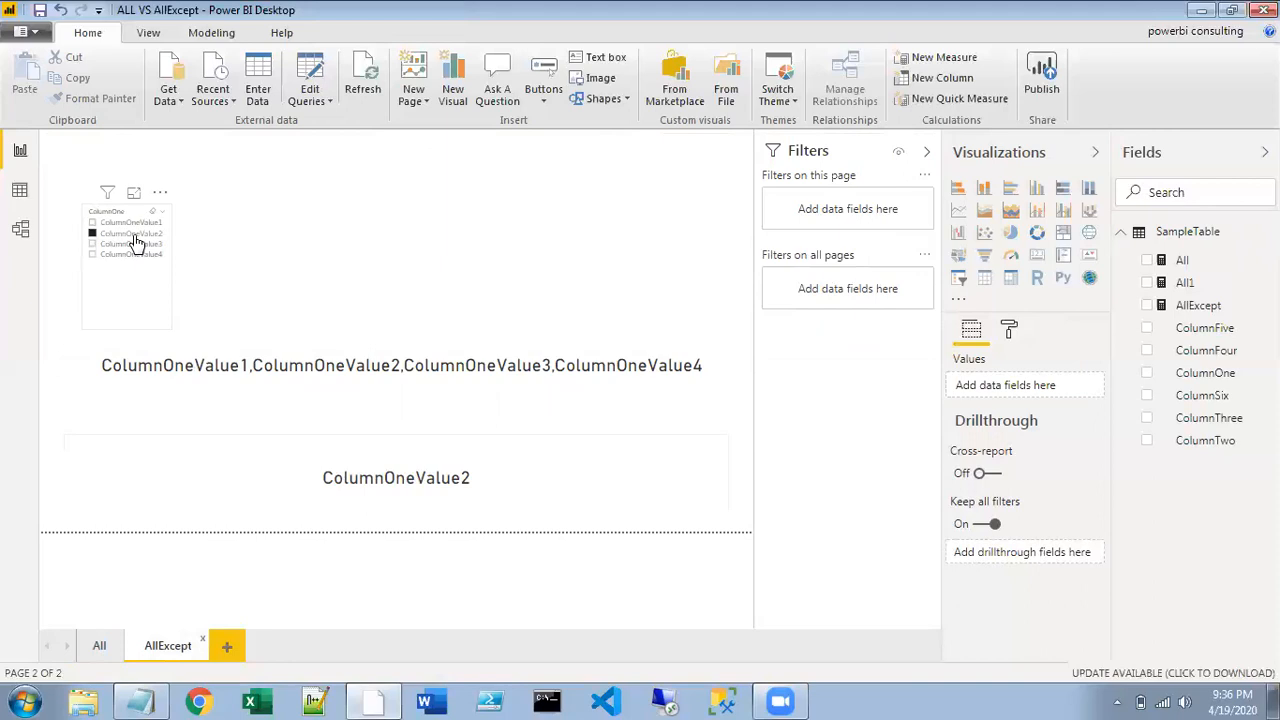
pyautogui.click(207, 385)
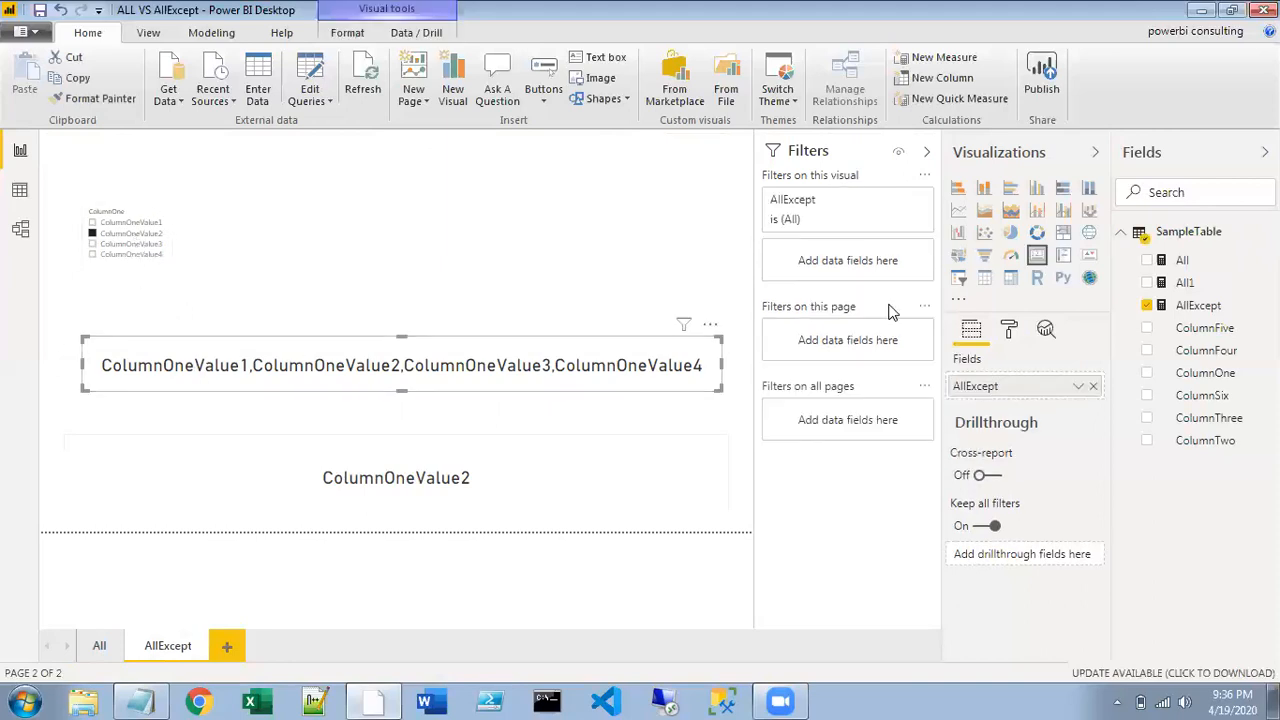
pyautogui.click(1200, 306)
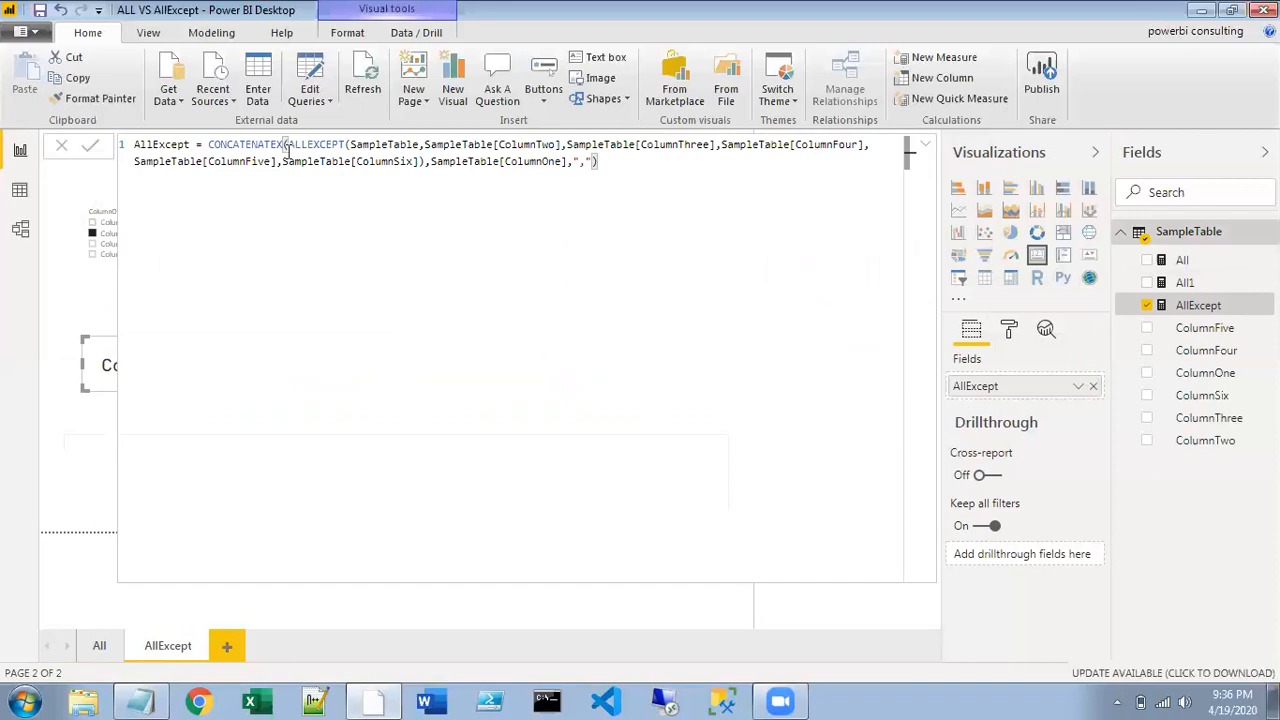
pyautogui.click(421, 146)
pyautogui.write(',')
pyautogui.click(926, 146)
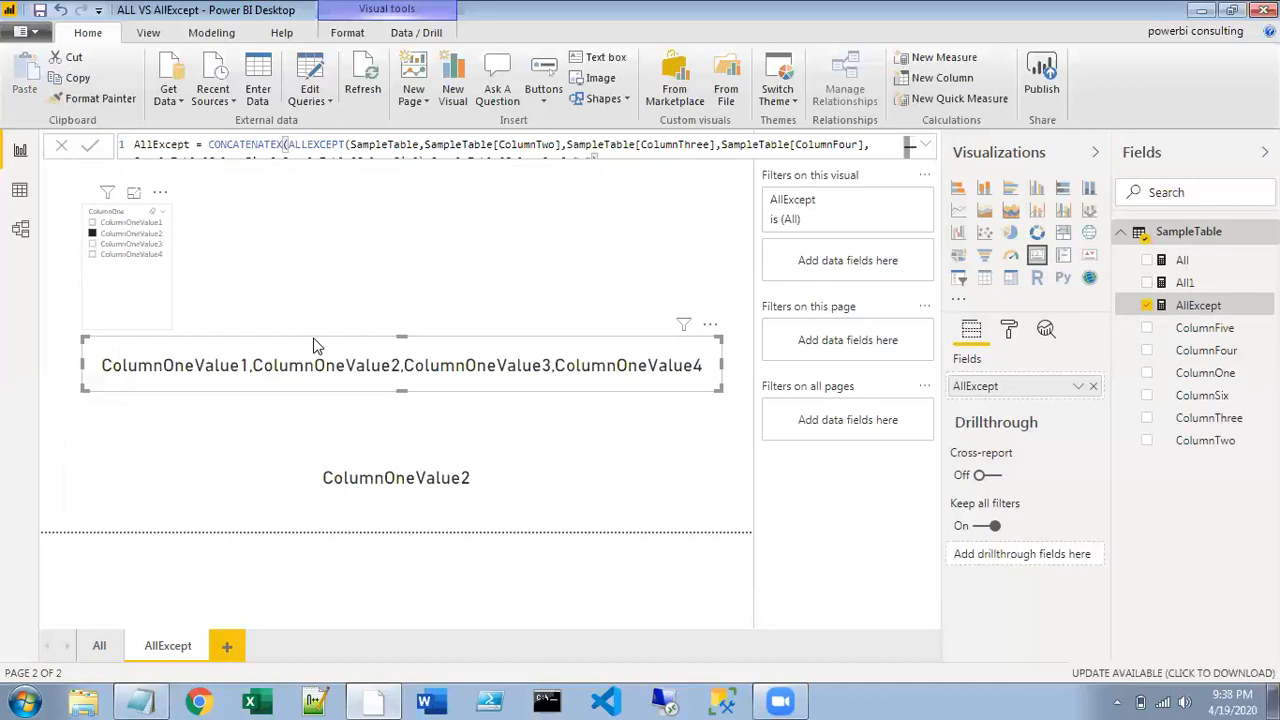
# Check the All1 measure formula behind the lower card, and select the AllExcept card for comparison
pyautogui.click(396, 477)
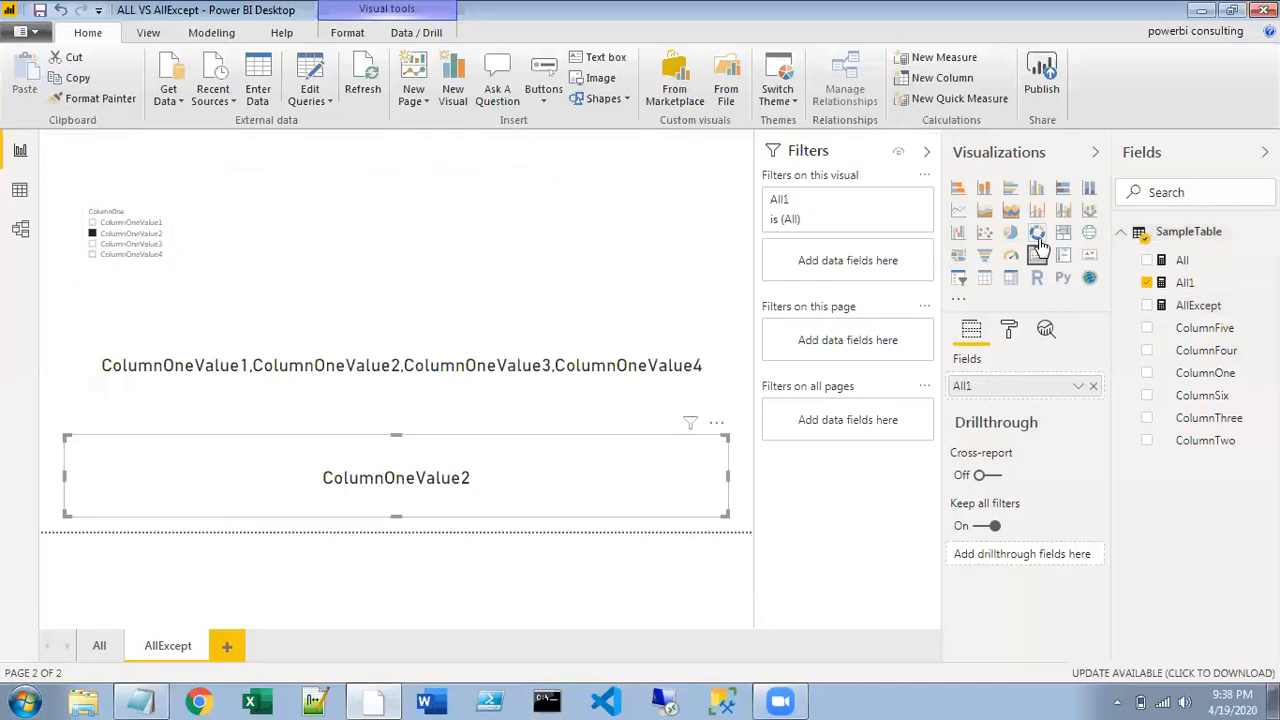
pyautogui.click(1184, 284)
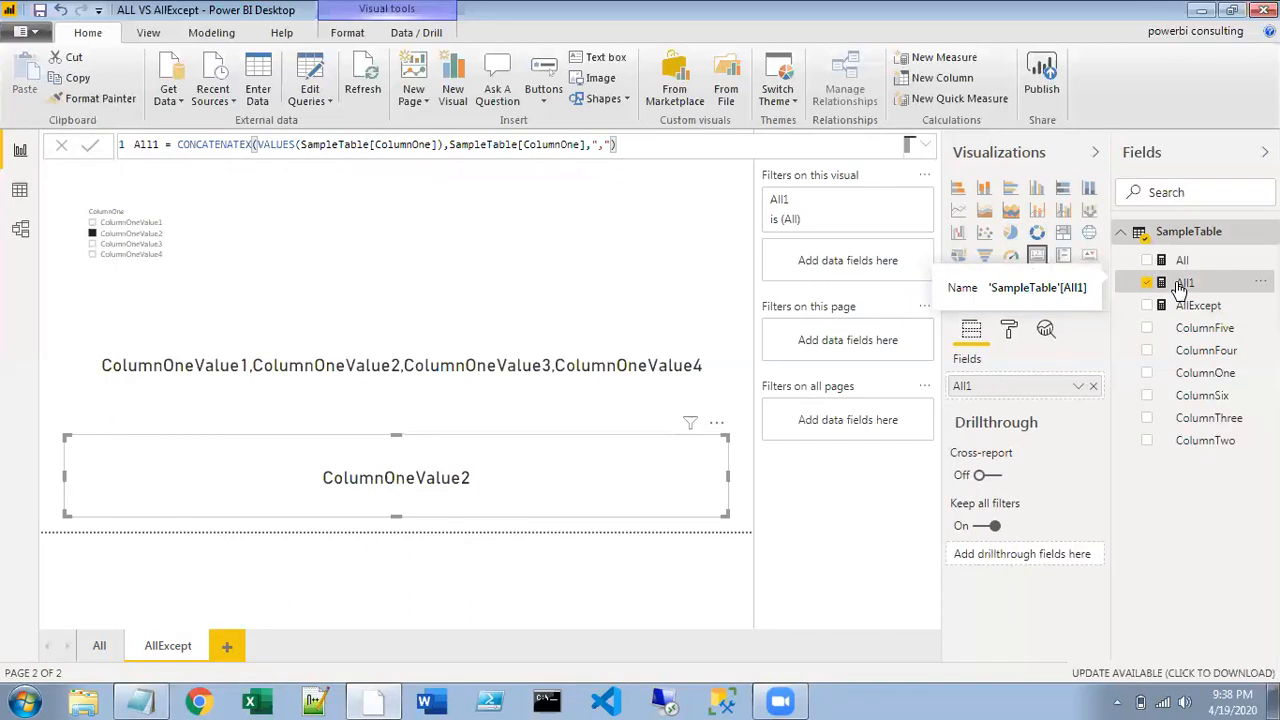
pyautogui.click(489, 352)
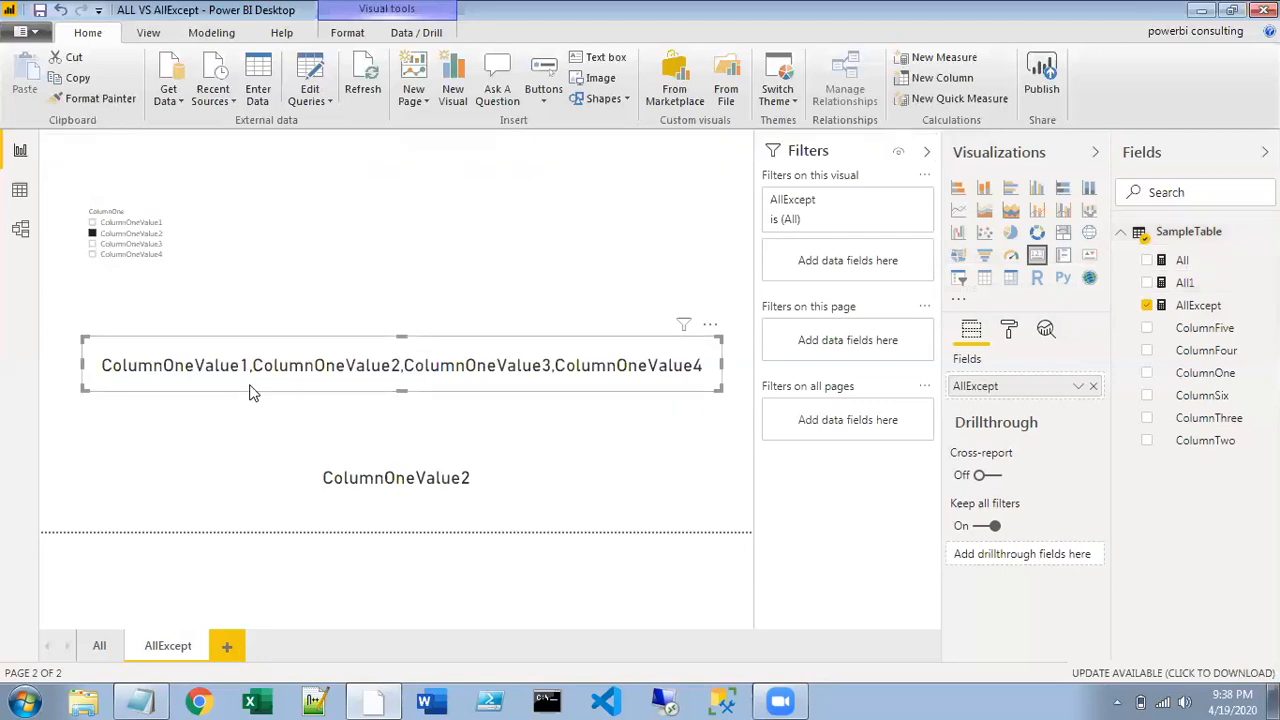
# Create a calculated table named All that returns every row of SampleTable, using the formula ALL(SampleTable)
pyautogui.click(211, 33)
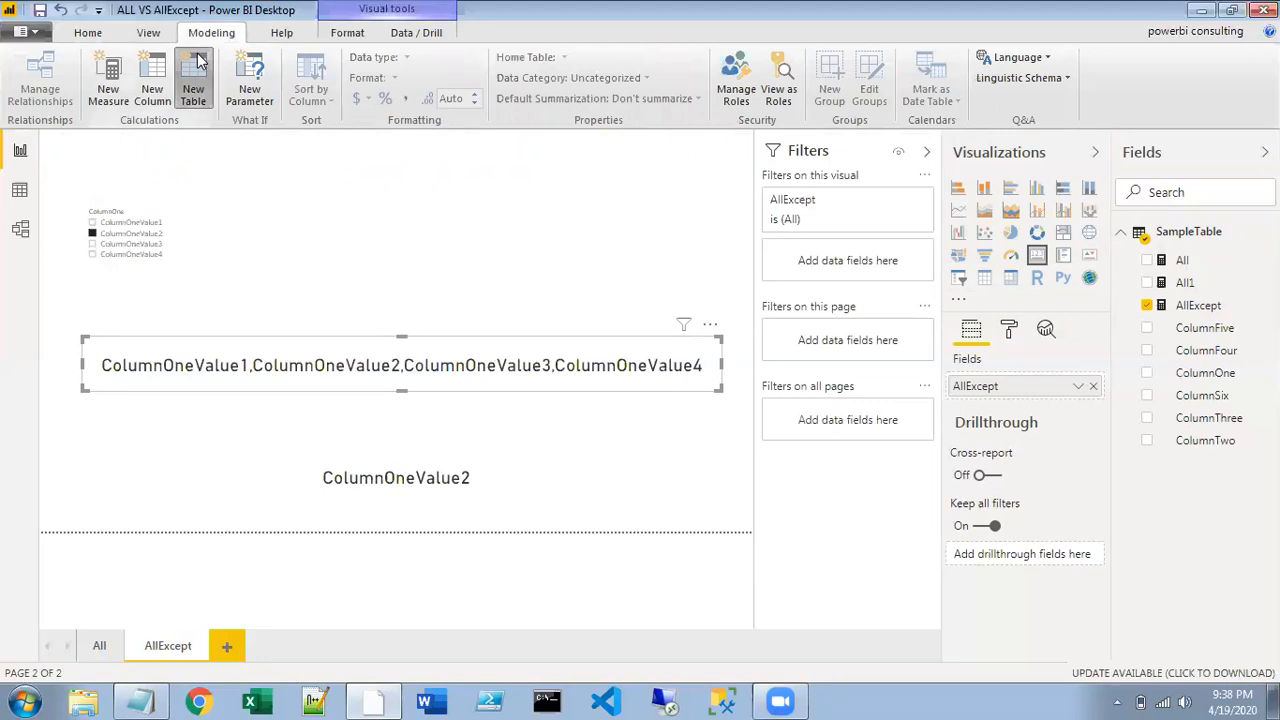
pyautogui.click(195, 75)
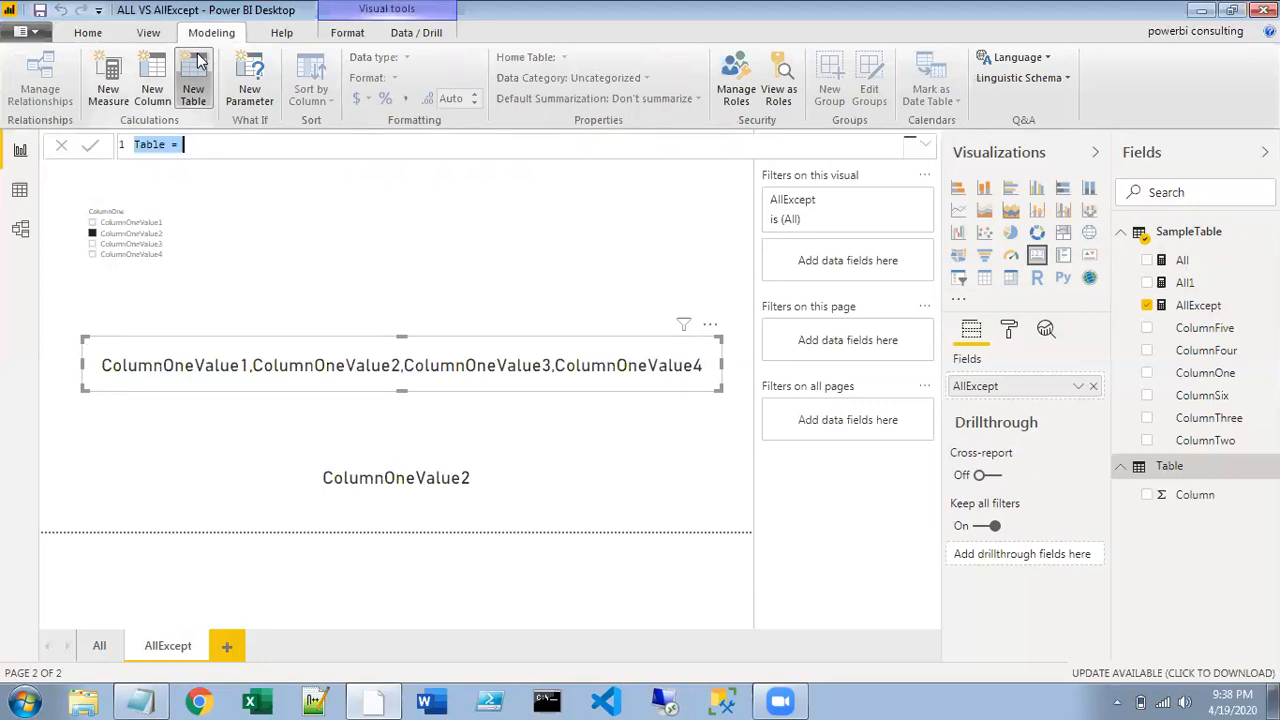
pyautogui.write('All1')
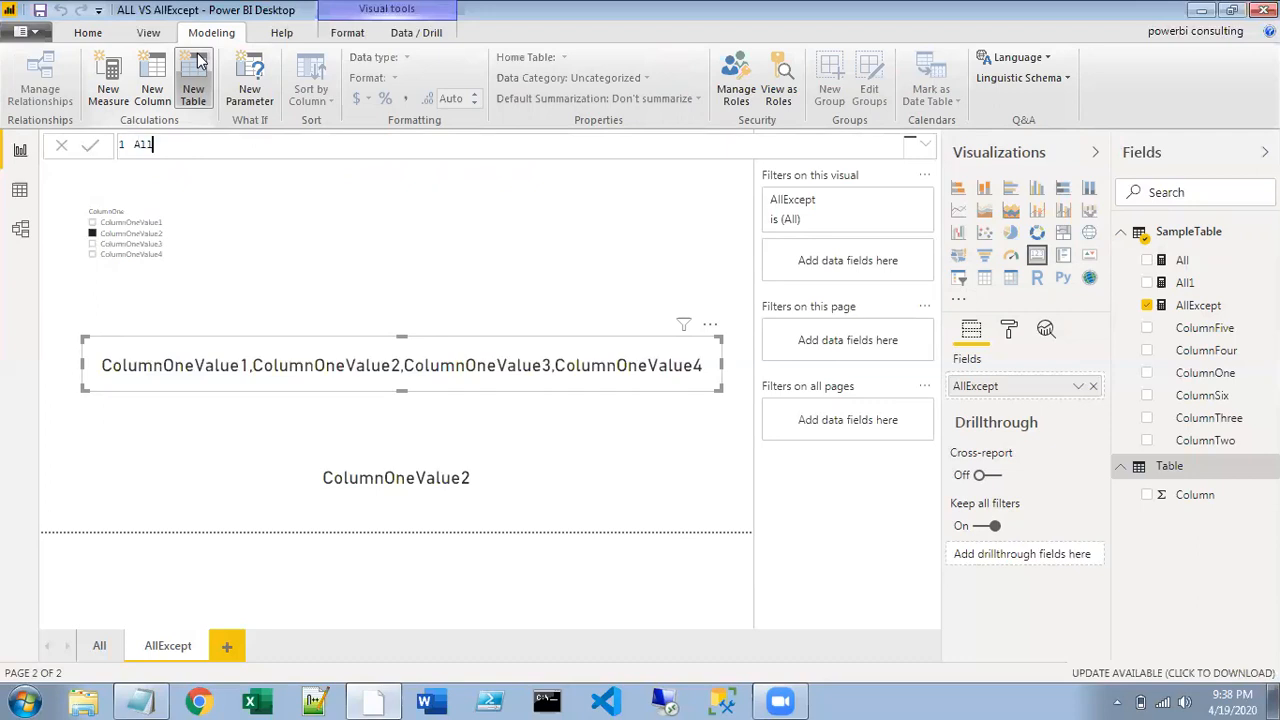
pyautogui.write('=ALL(')
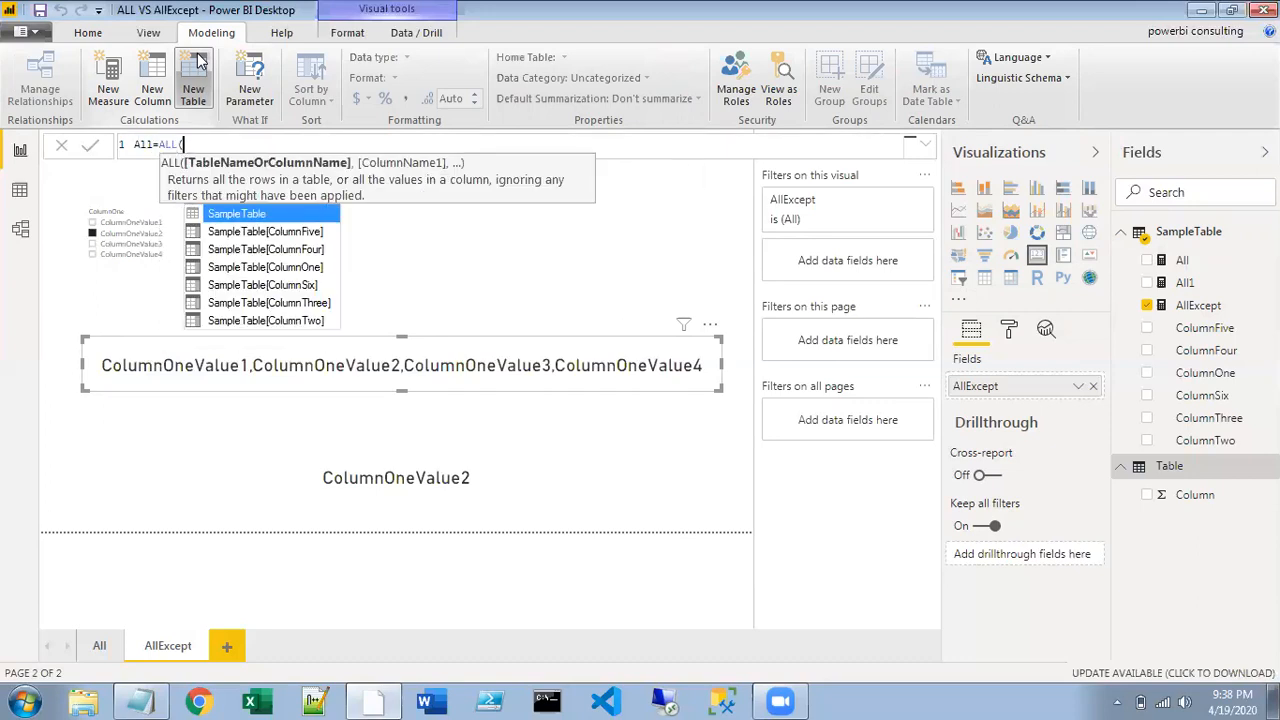
pyautogui.press('Tab')
pyautogui.write(')')
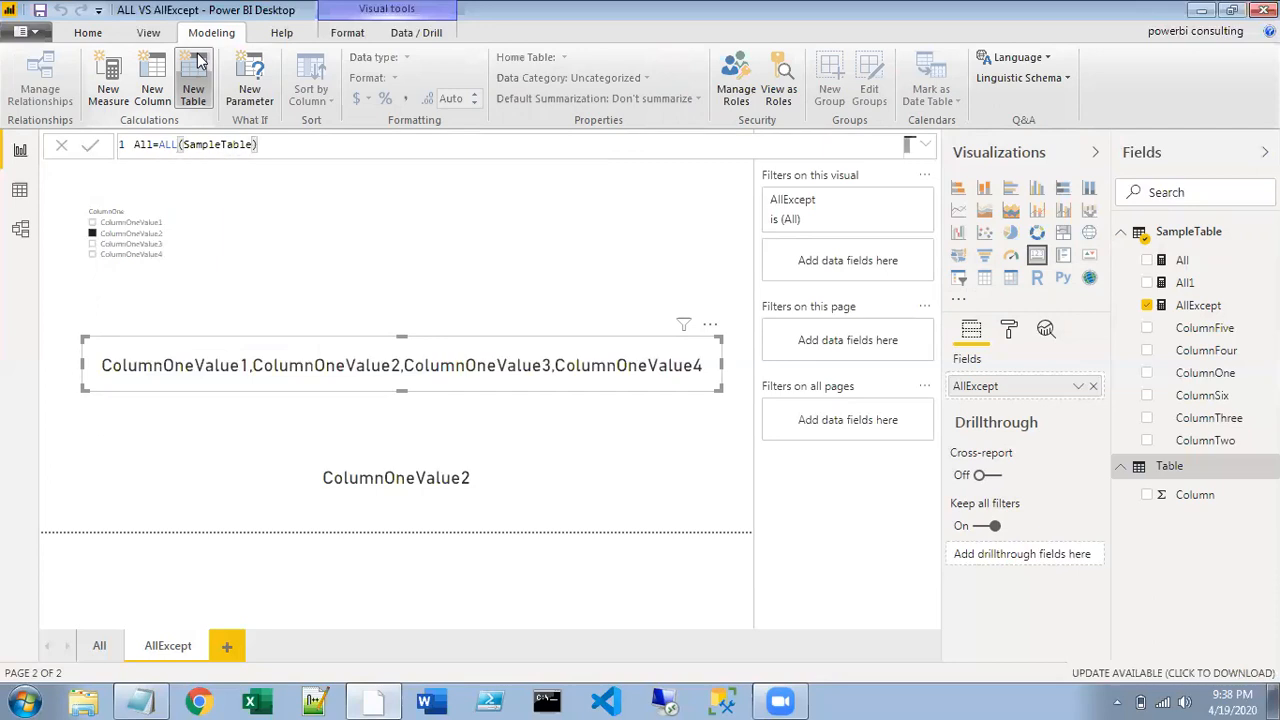
pyautogui.press('Return')
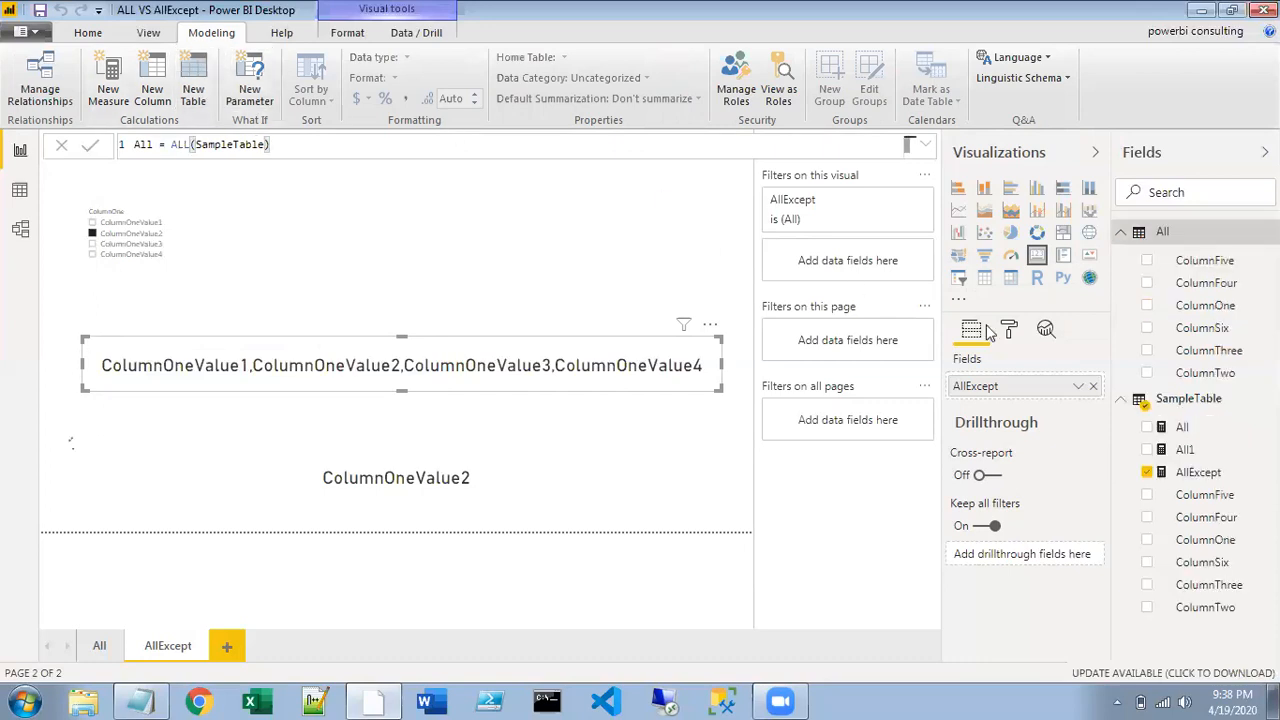
# Check the SampleTable rows in the data view and return to the AllExcept report page
pyautogui.click(1166, 234)
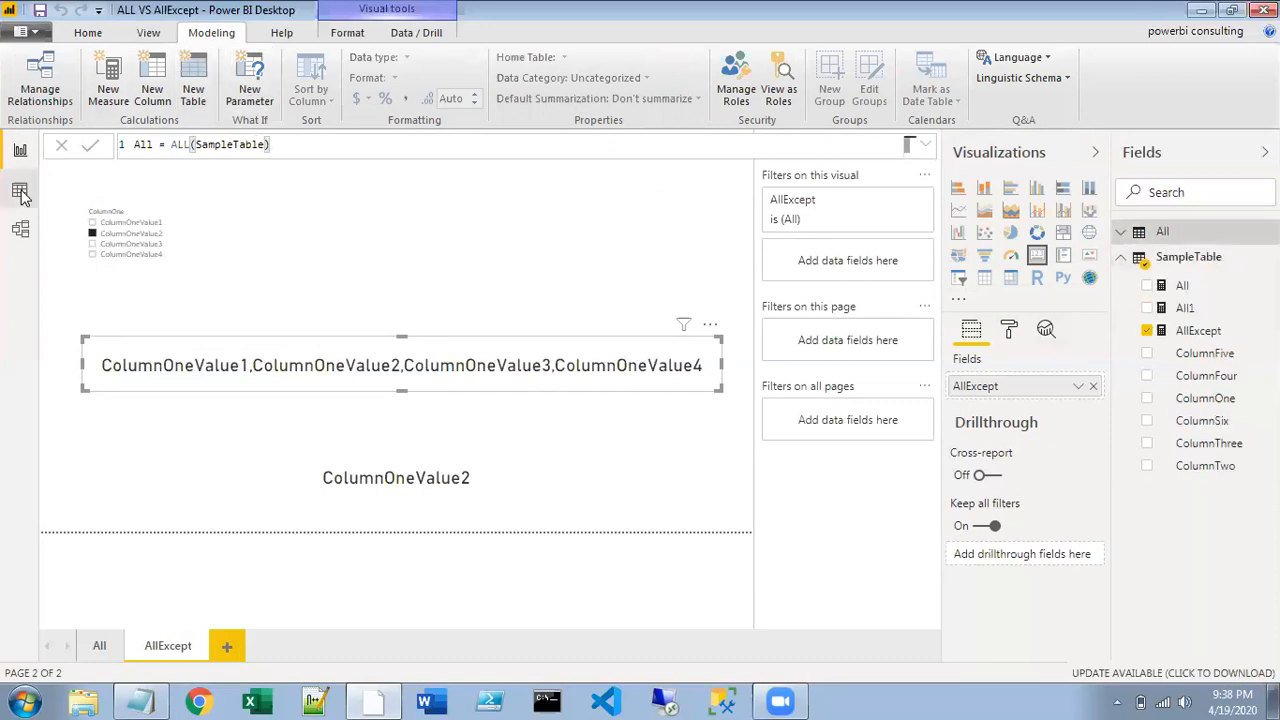
pyautogui.click(20, 191)
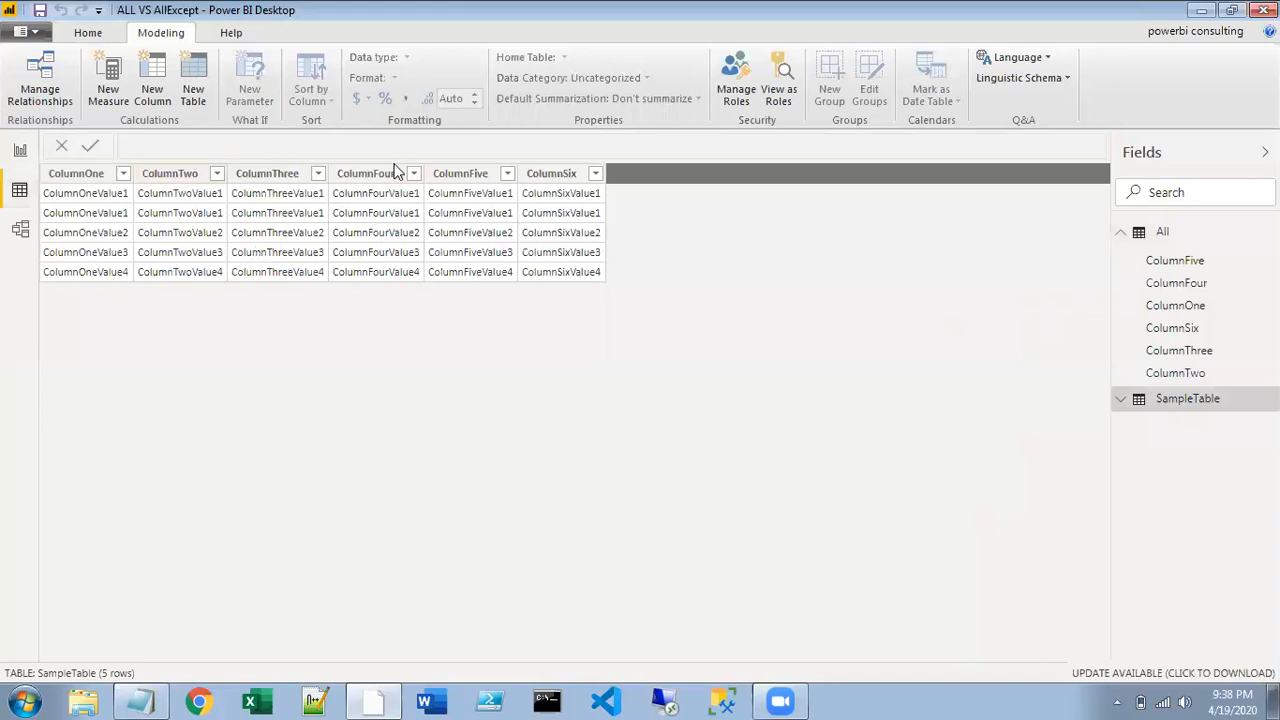
pyautogui.click(19, 151)
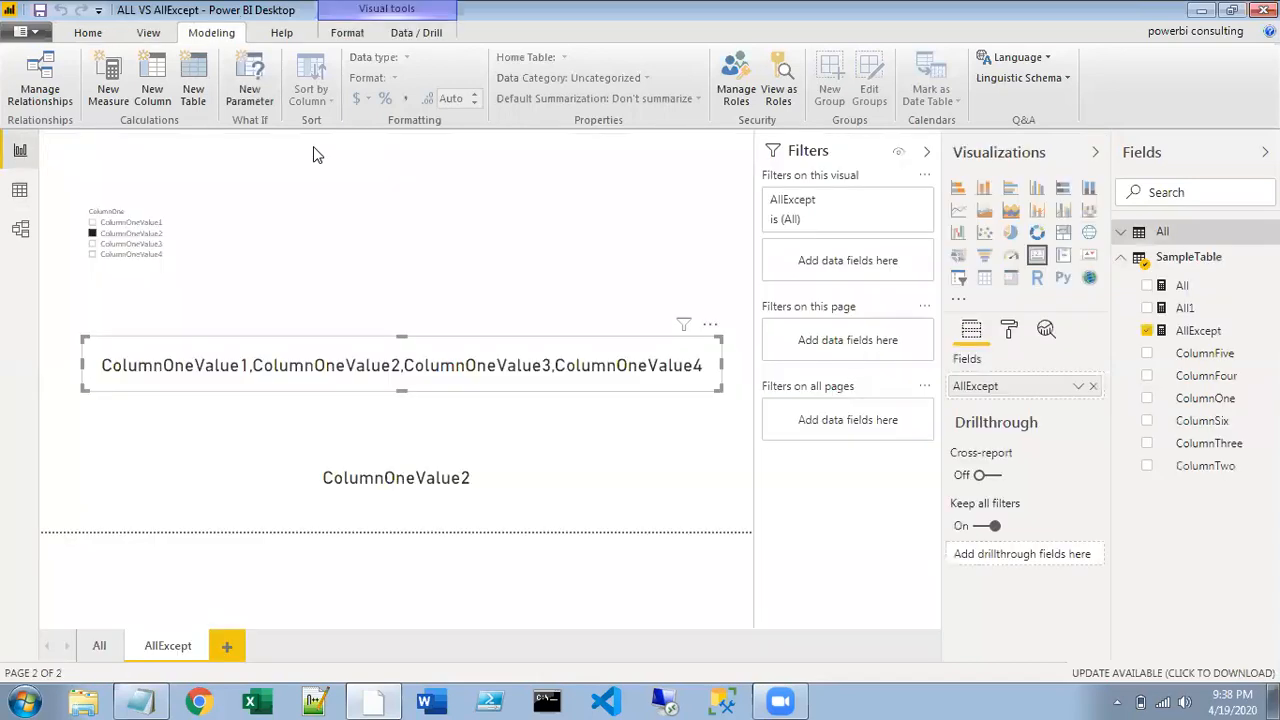
# Change the All table's formula to ALL(SampleTable[ColumnOne]) and display its ColumnOne in the data view
pyautogui.click(1157, 232)
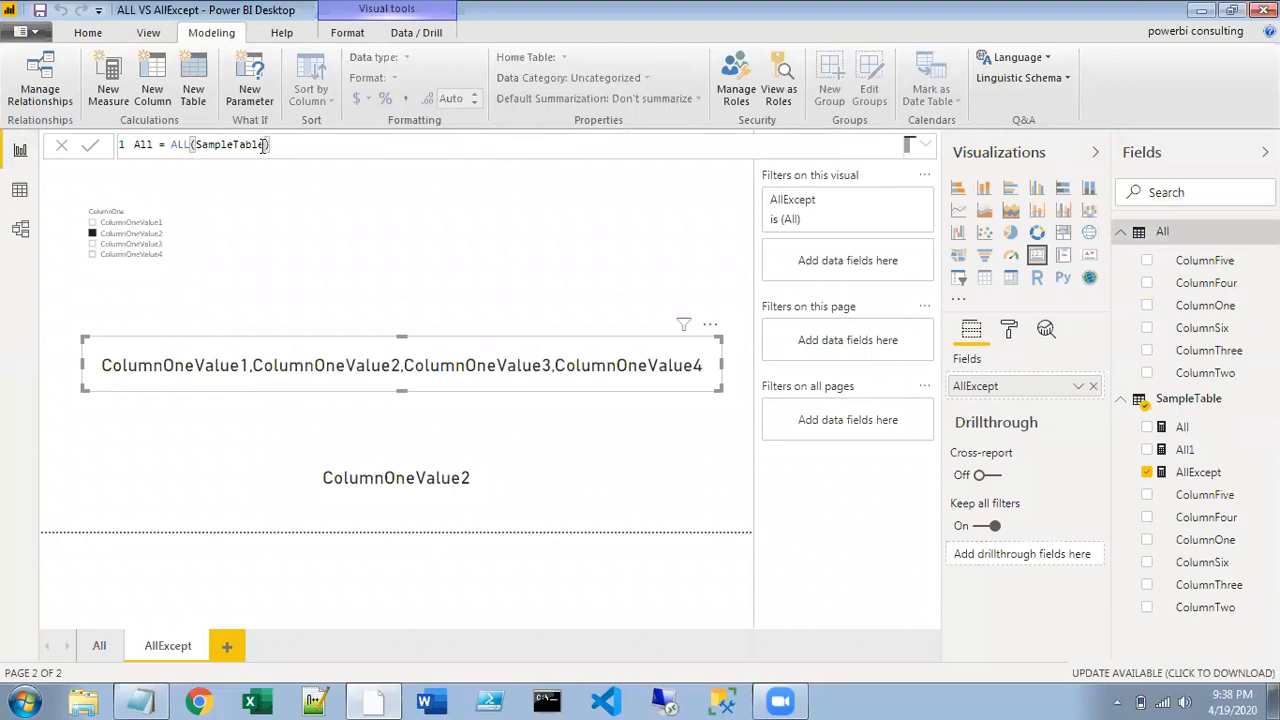
pyautogui.write('[')
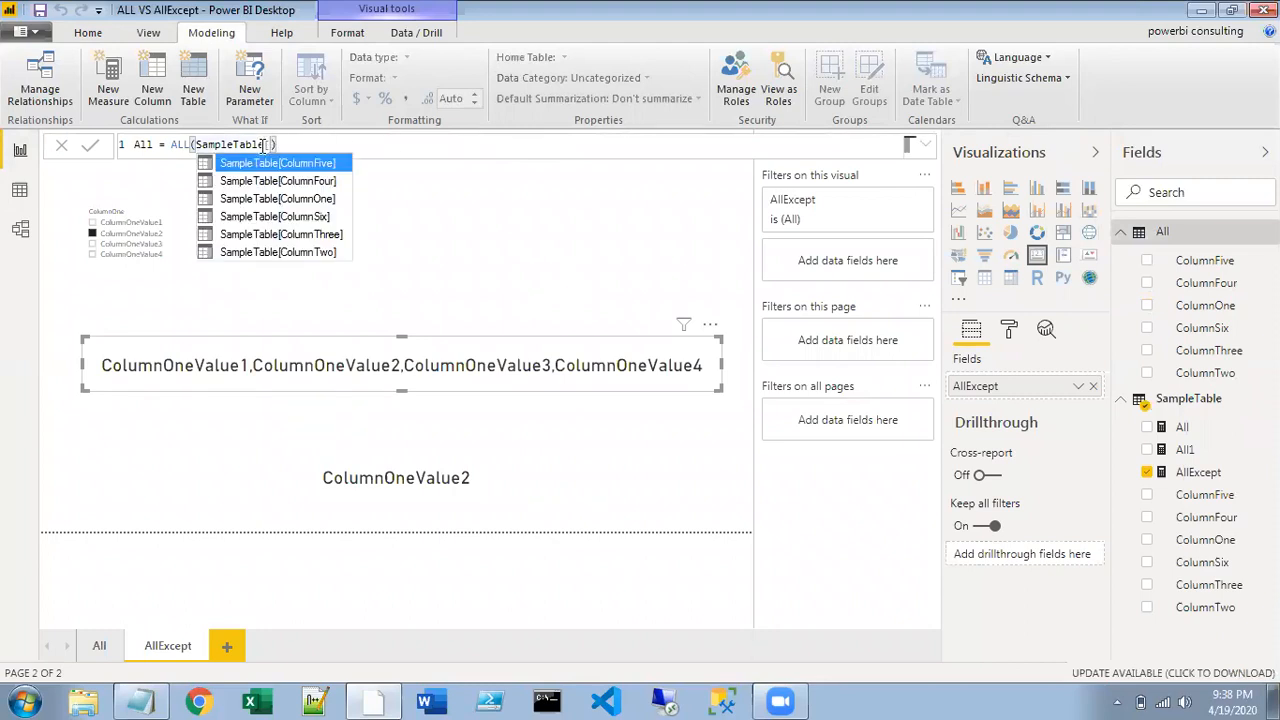
pyautogui.press('Down')
pyautogui.press('Down')
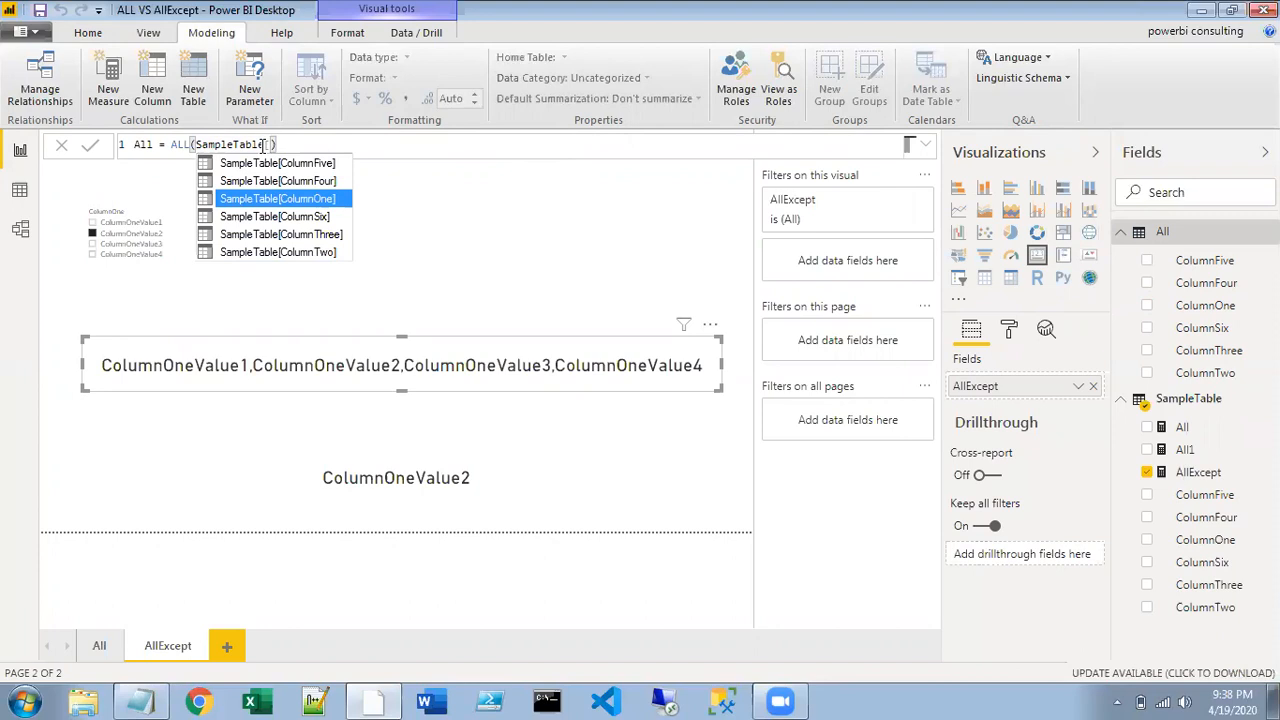
pyautogui.press('Tab')
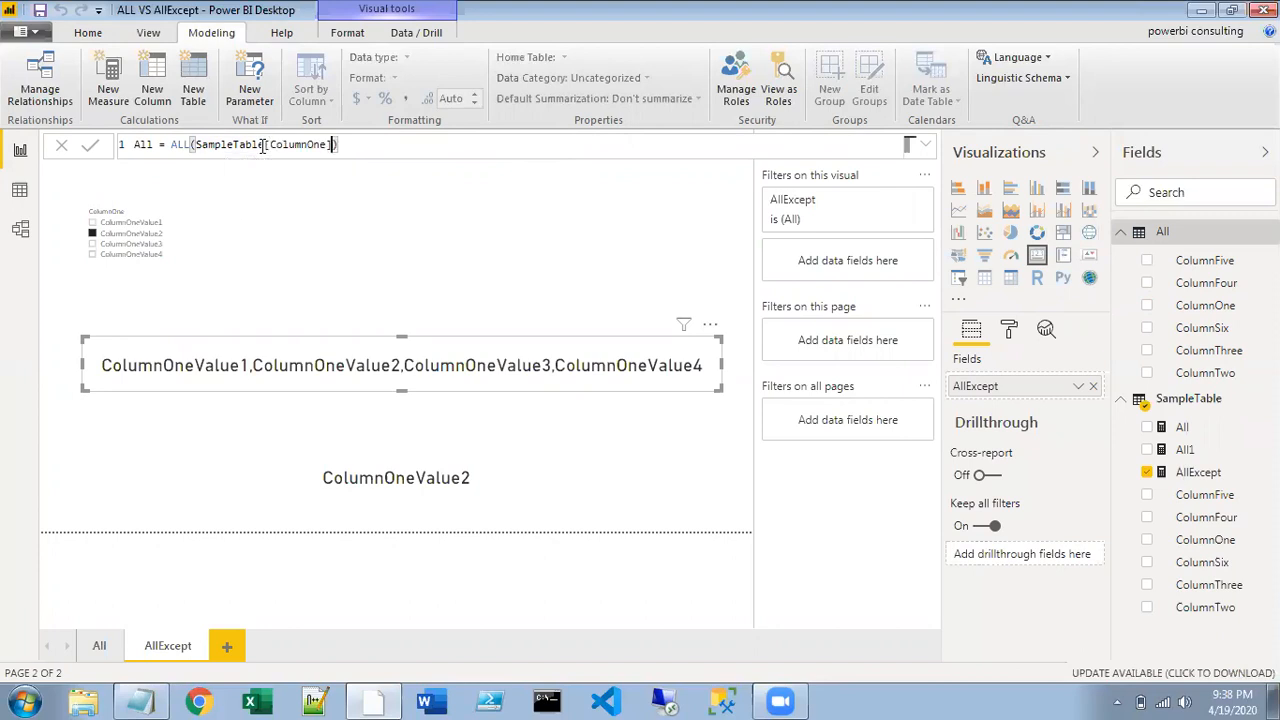
pyautogui.click(91, 149)
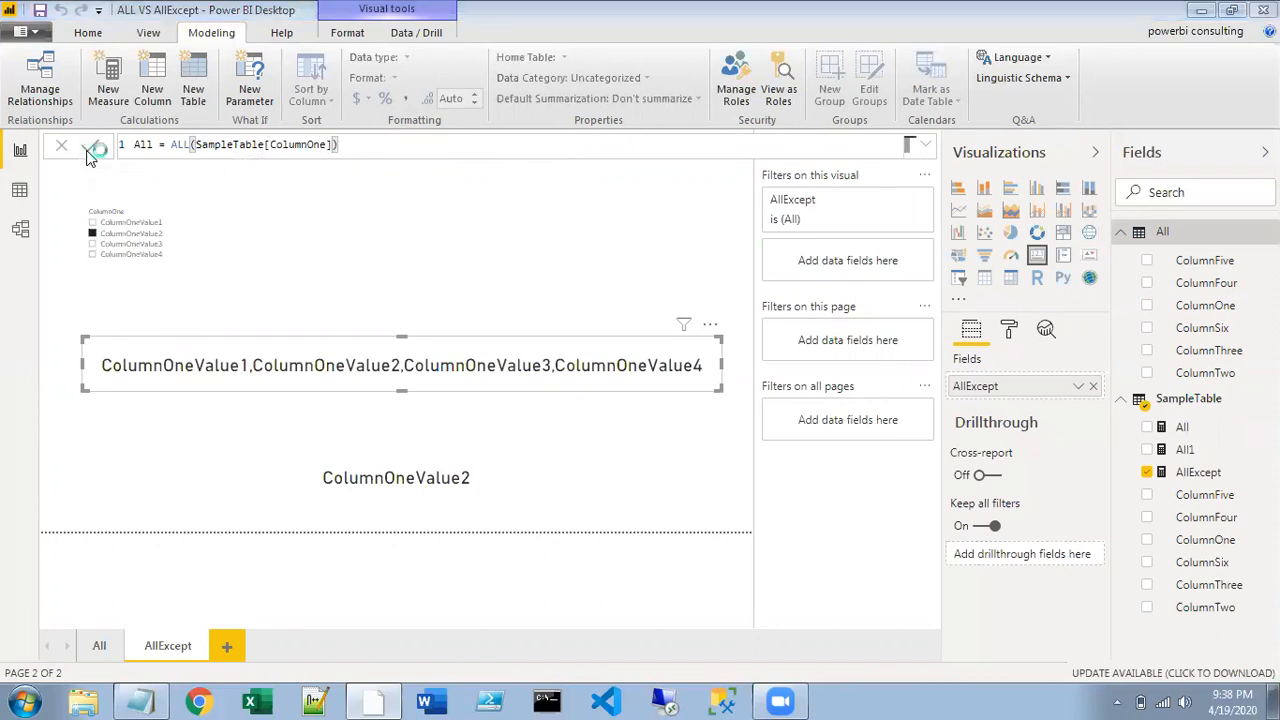
pyautogui.click(20, 192)
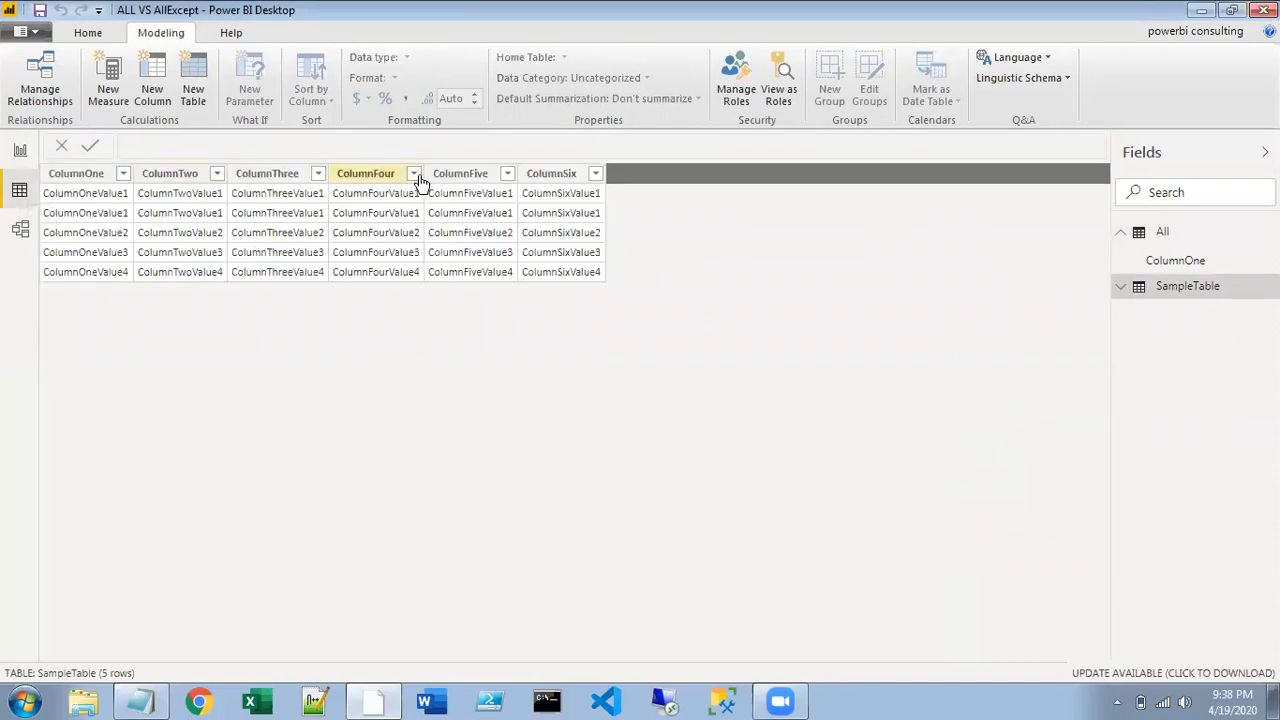
pyautogui.click(1183, 264)
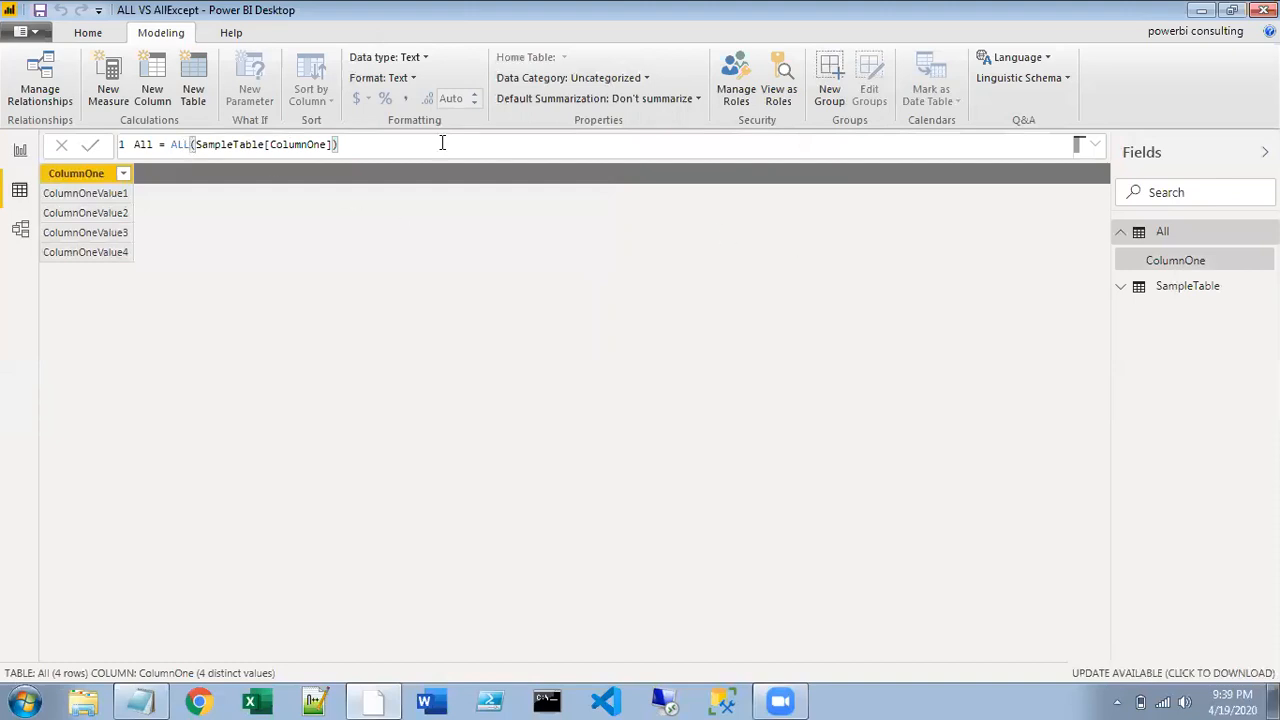
# Start a new calculated table named ALLExcept, using the ALLEXCEPT function with SampleTable as its table argument
pyautogui.click(194, 72)
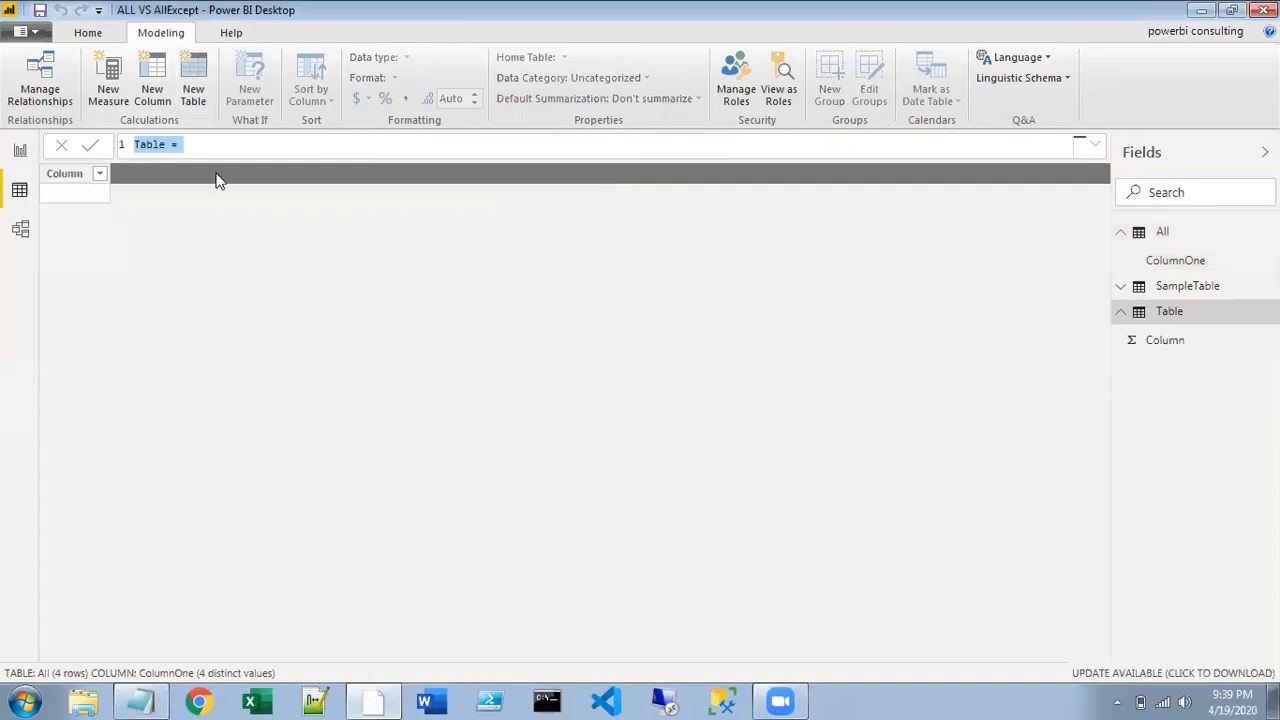
pyautogui.write('ALLExcept=all')
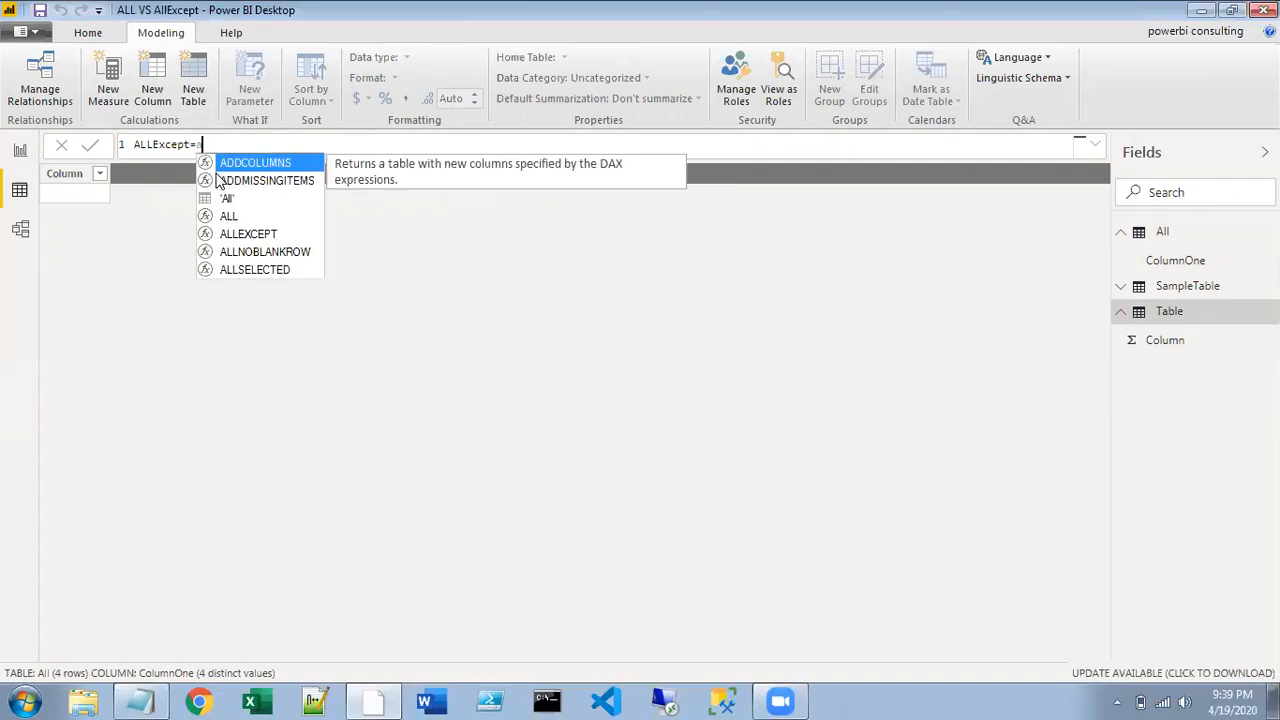
pyautogui.press('Down')
pyautogui.press('Down')
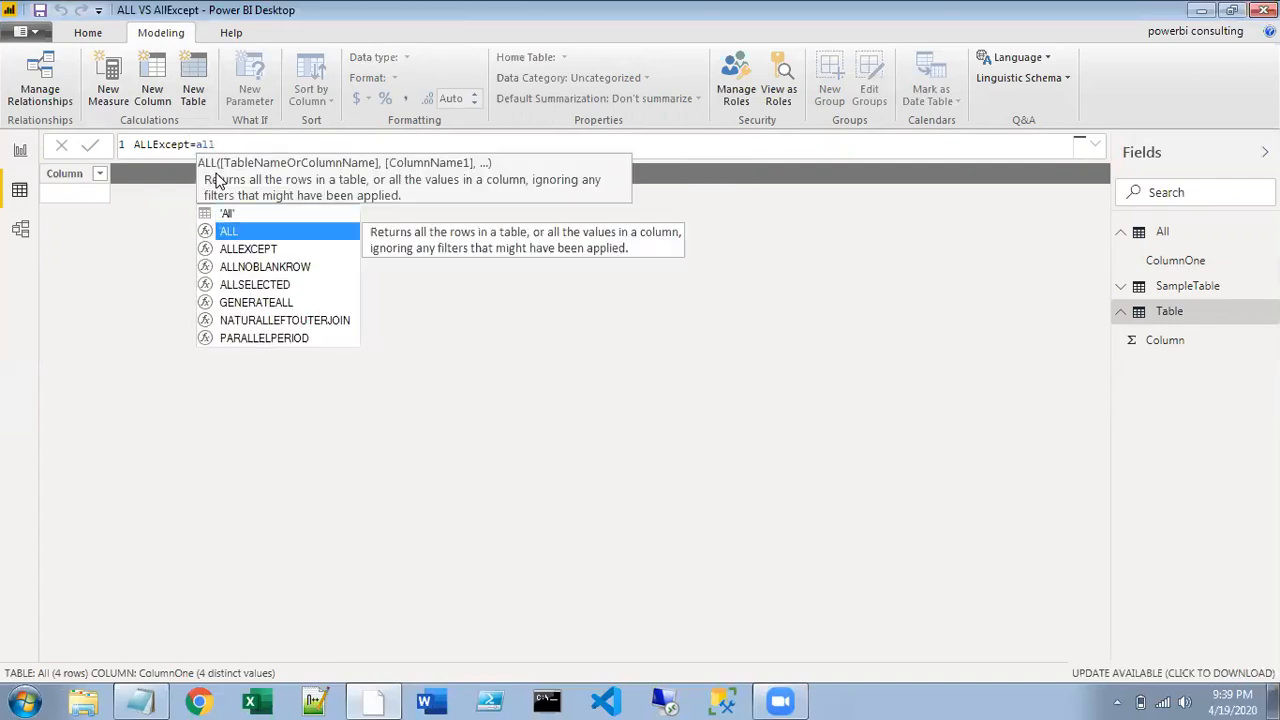
pyautogui.press('Tab')
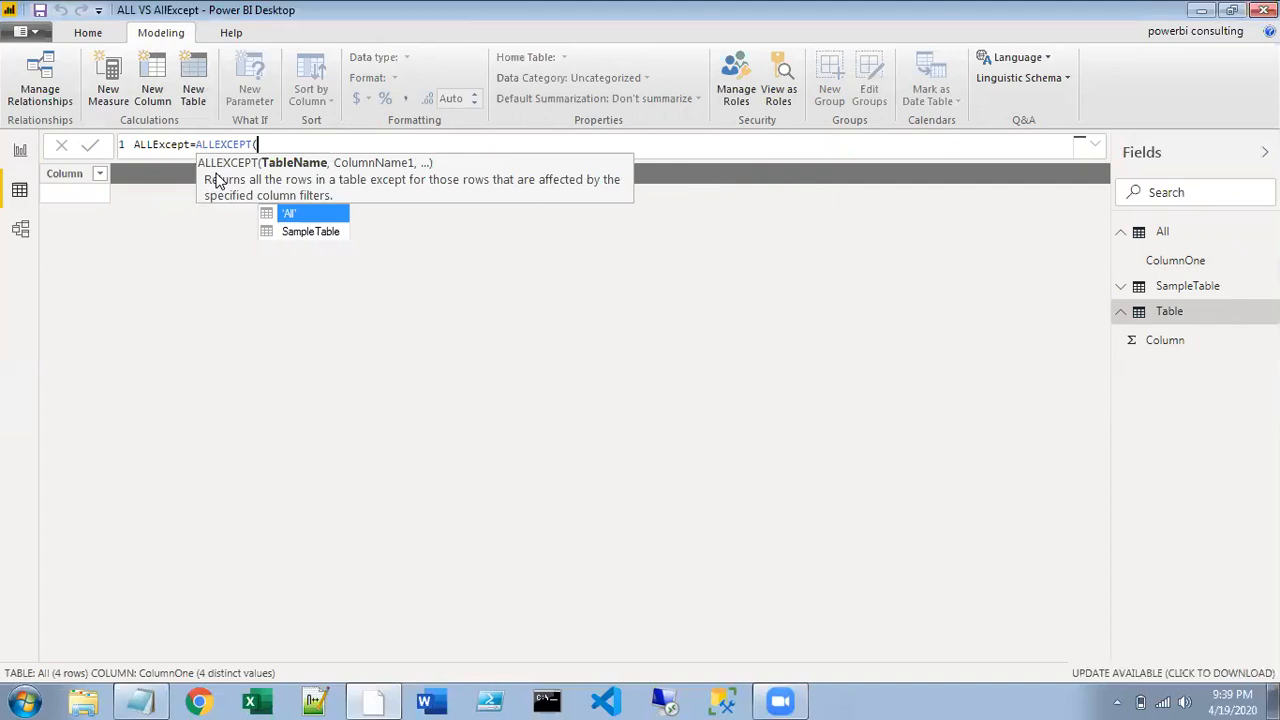
pyautogui.press('Down')
pyautogui.press('Tab')
pyautogui.write(',')
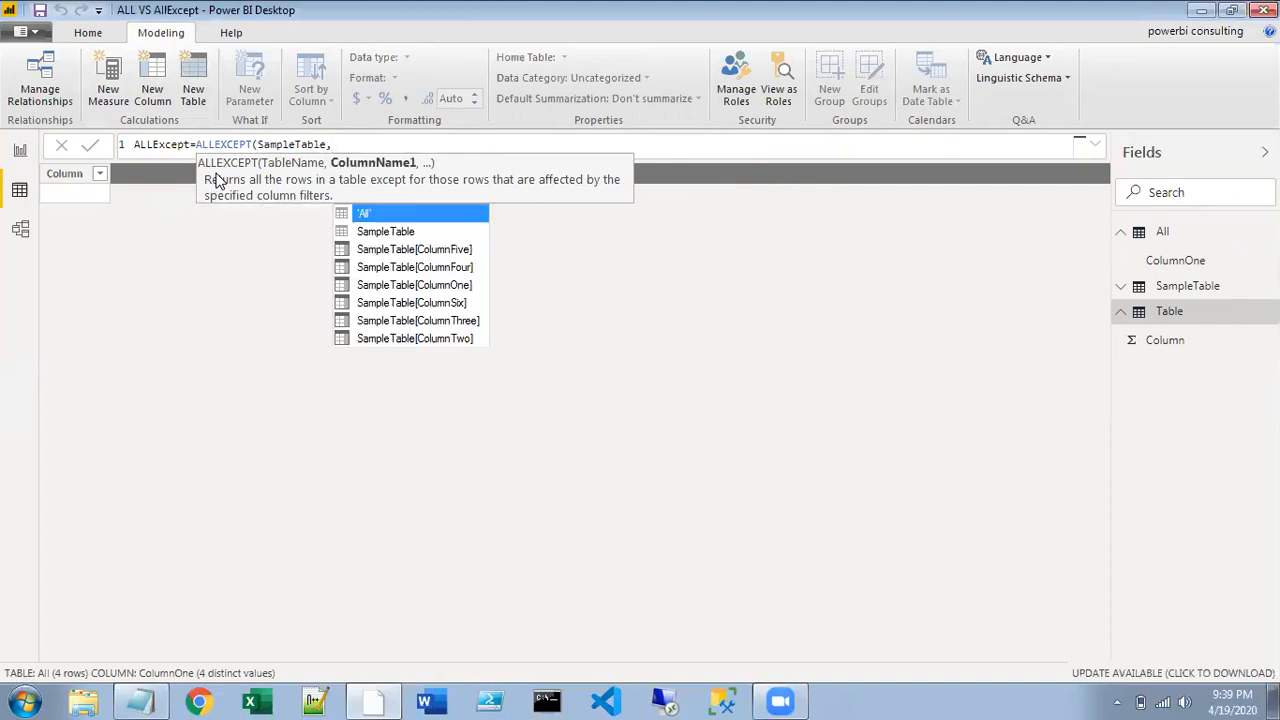
# Add SampleTable[ColumnFive] and SampleTable[ColumnFour] as the first two excluded columns of the ALLEXCEPT formula
pyautogui.press('Down')
pyautogui.press('Down')
pyautogui.press('Tab')
pyautogui.write(',')
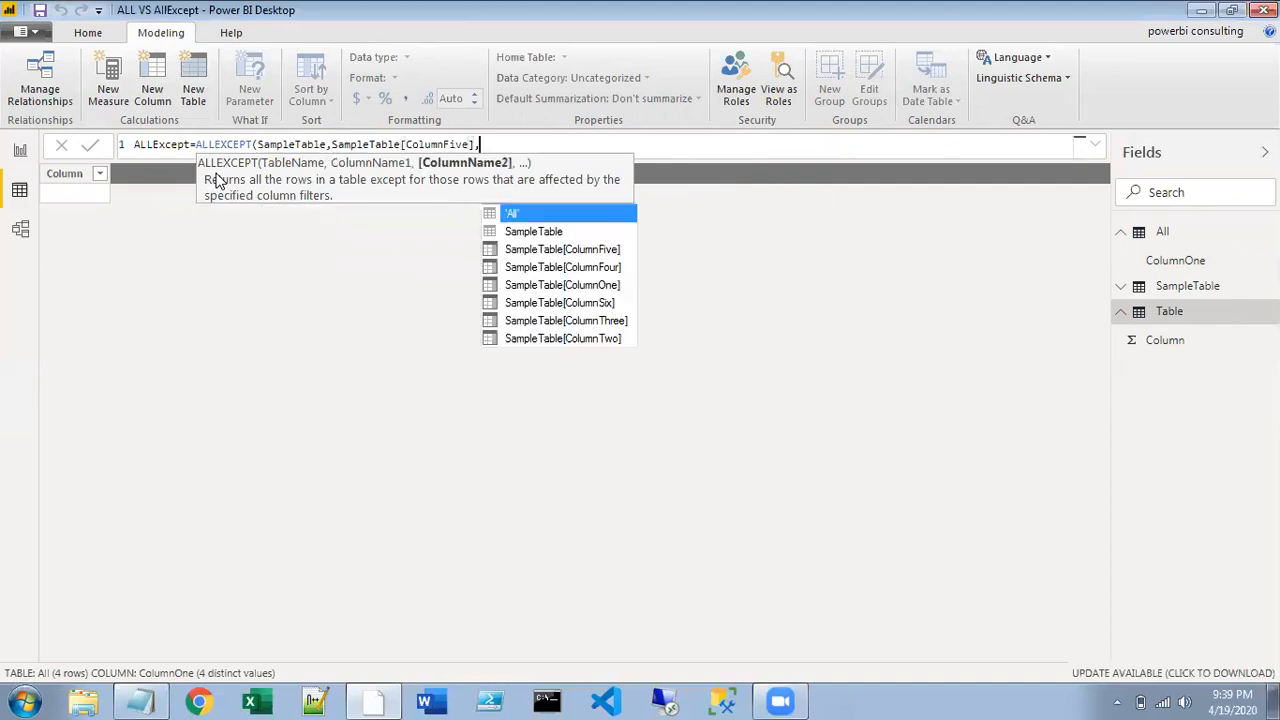
pyautogui.press('Down')
pyautogui.press('Down')
pyautogui.press('Down')
pyautogui.press('Tab')
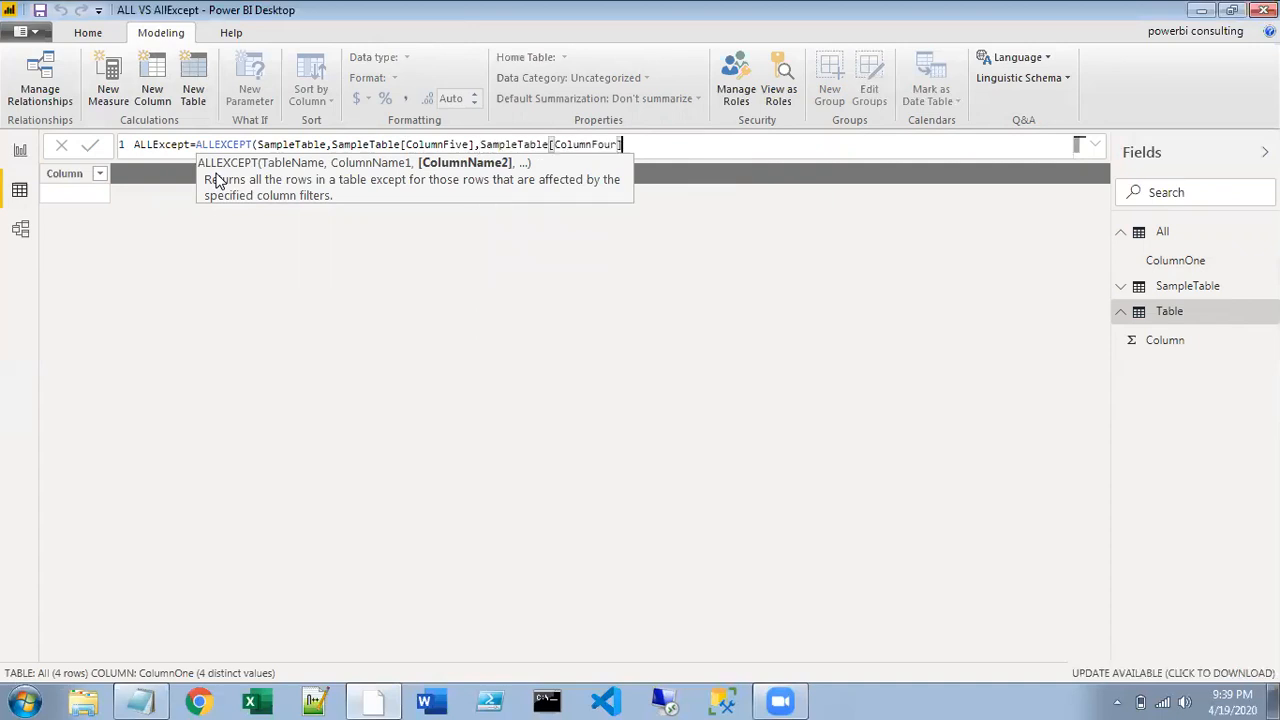
pyautogui.write(',')
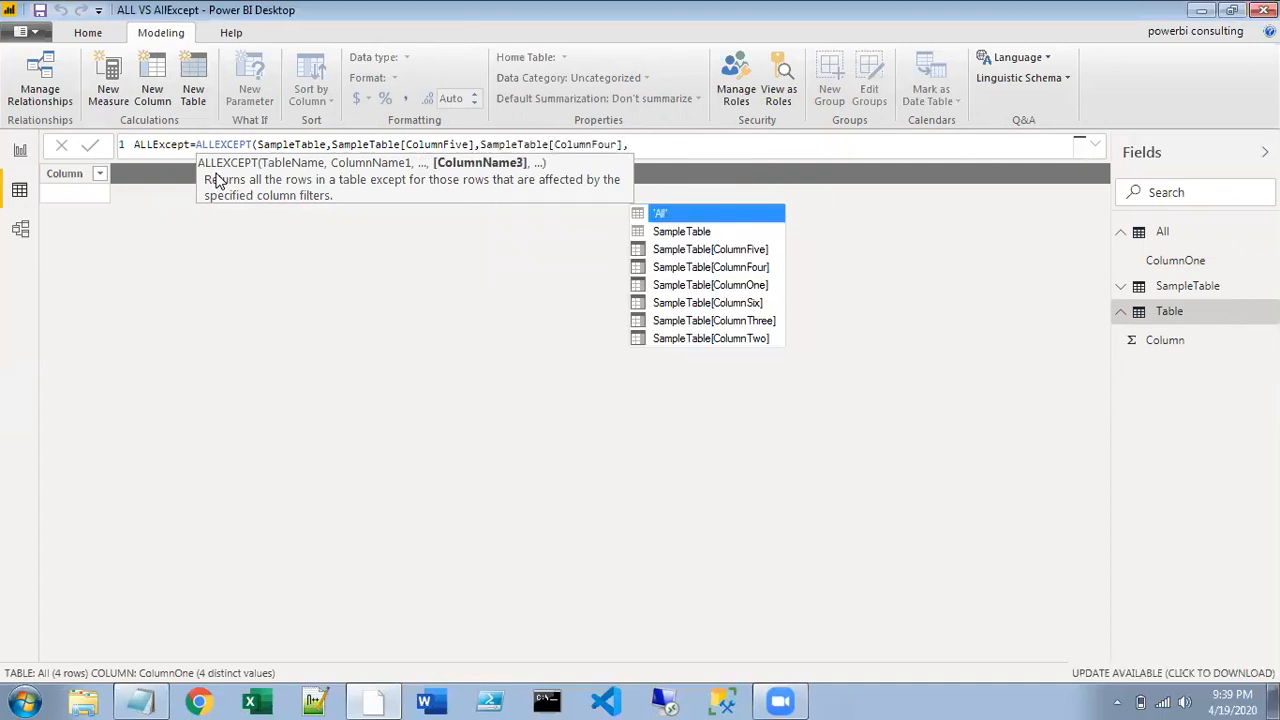
# Add SampleTable[ColumnSix] and SampleTable[ColumnThree] as further excluded columns in the ALLEXCEPT formula
pyautogui.press('Down')
pyautogui.press('Down')
pyautogui.press('Down')
pyautogui.press('Down')
pyautogui.press('Down')
pyautogui.press('Tab')
pyautogui.write(',')
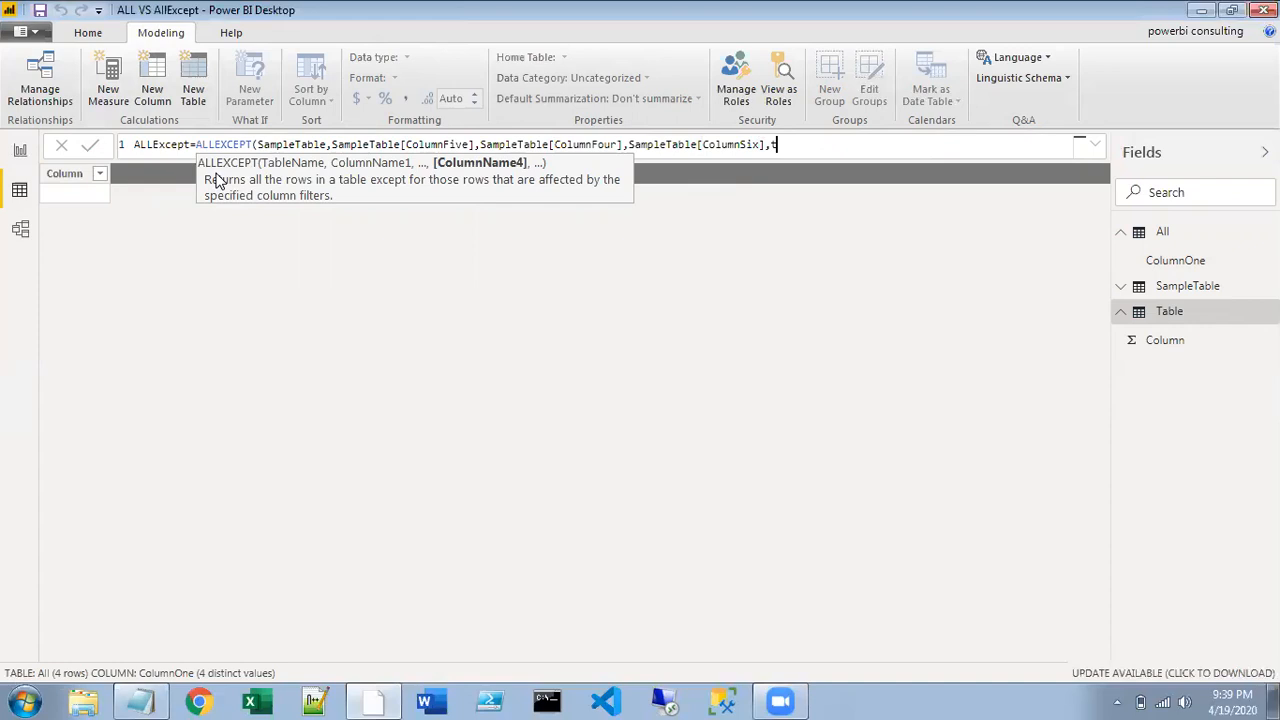
pyautogui.press('Down')
pyautogui.press('Down')
pyautogui.press('Down')
pyautogui.press('Down')
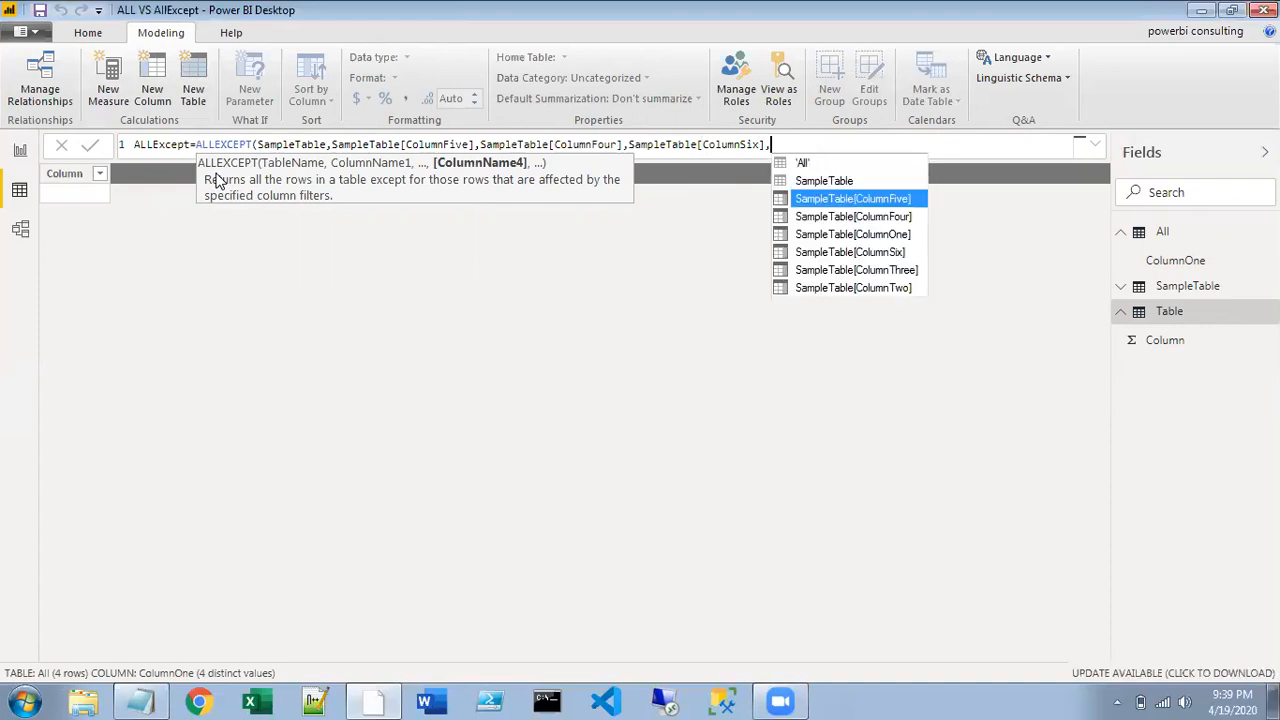
pyautogui.press('Down')
pyautogui.press('Down')
pyautogui.press('Tab')
pyautogui.write(',')
# Add SampleTable[ColumnTwo] as the last excluded column, close the ALLEXCEPT formula and commit the ALLExcept table
pyautogui.press('Down')
pyautogui.press('Down')
pyautogui.press('Down')
pyautogui.press('Down')
pyautogui.press('Down')
pyautogui.press('Down')
pyautogui.press('Down')
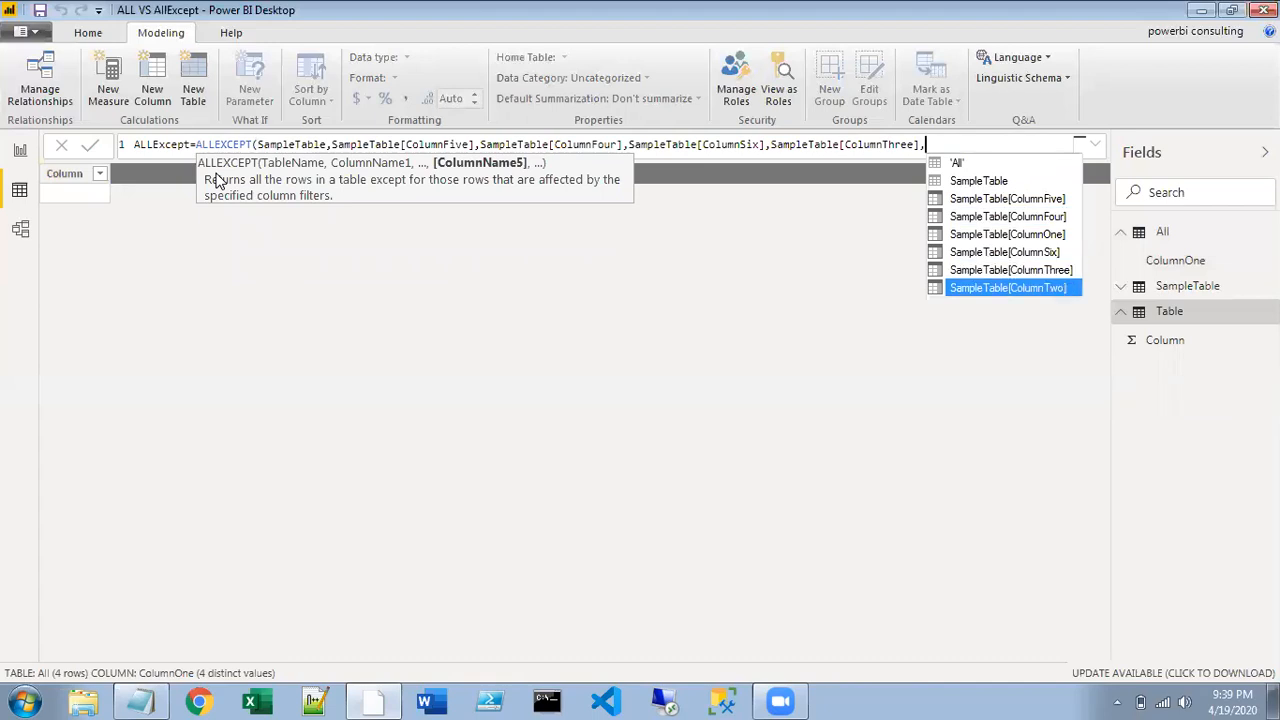
pyautogui.press('Tab')
pyautogui.write(')')
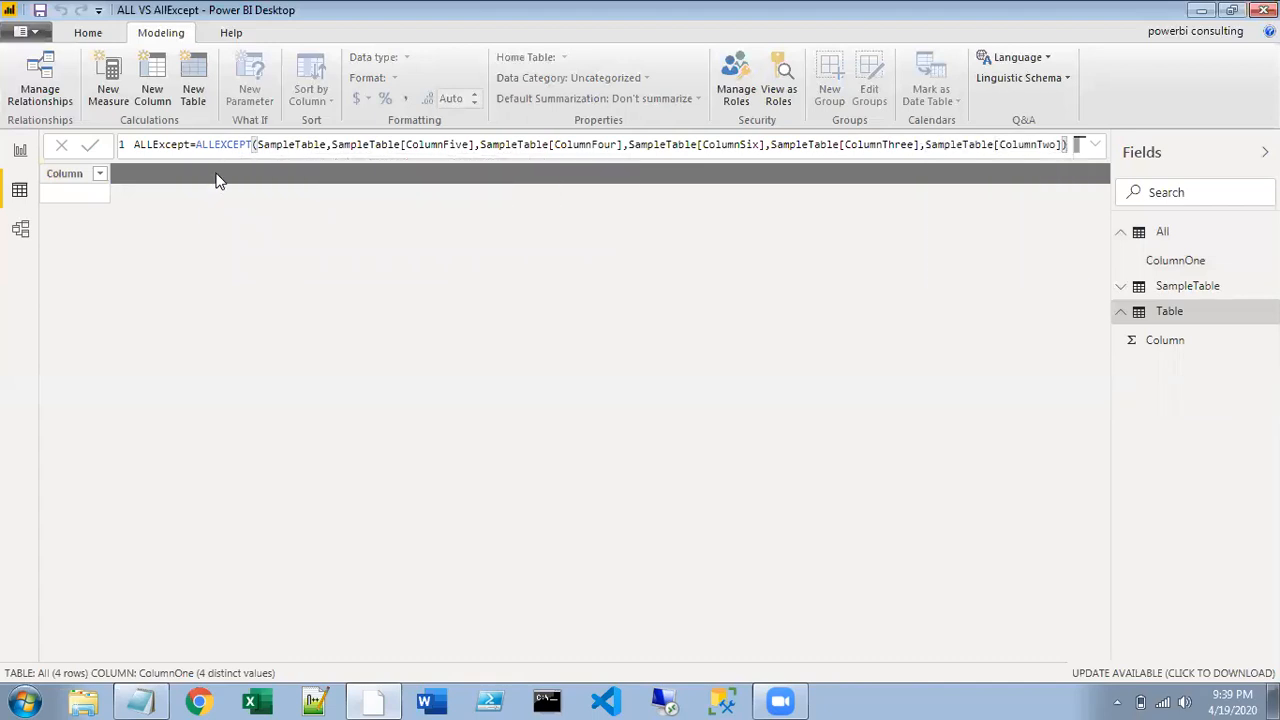
pyautogui.press('Return')
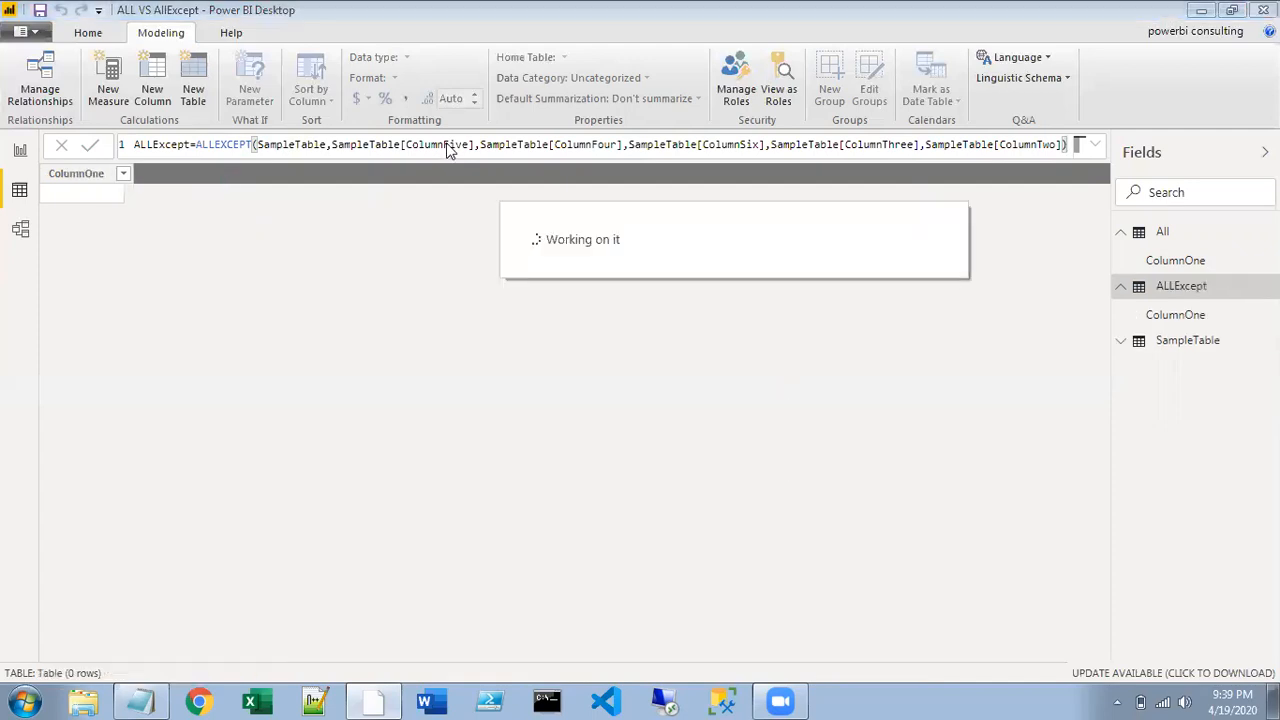
# Compare the rows and formulas of the ALLExcept and All tables with the source data in SampleTable
pyautogui.click(84, 190)
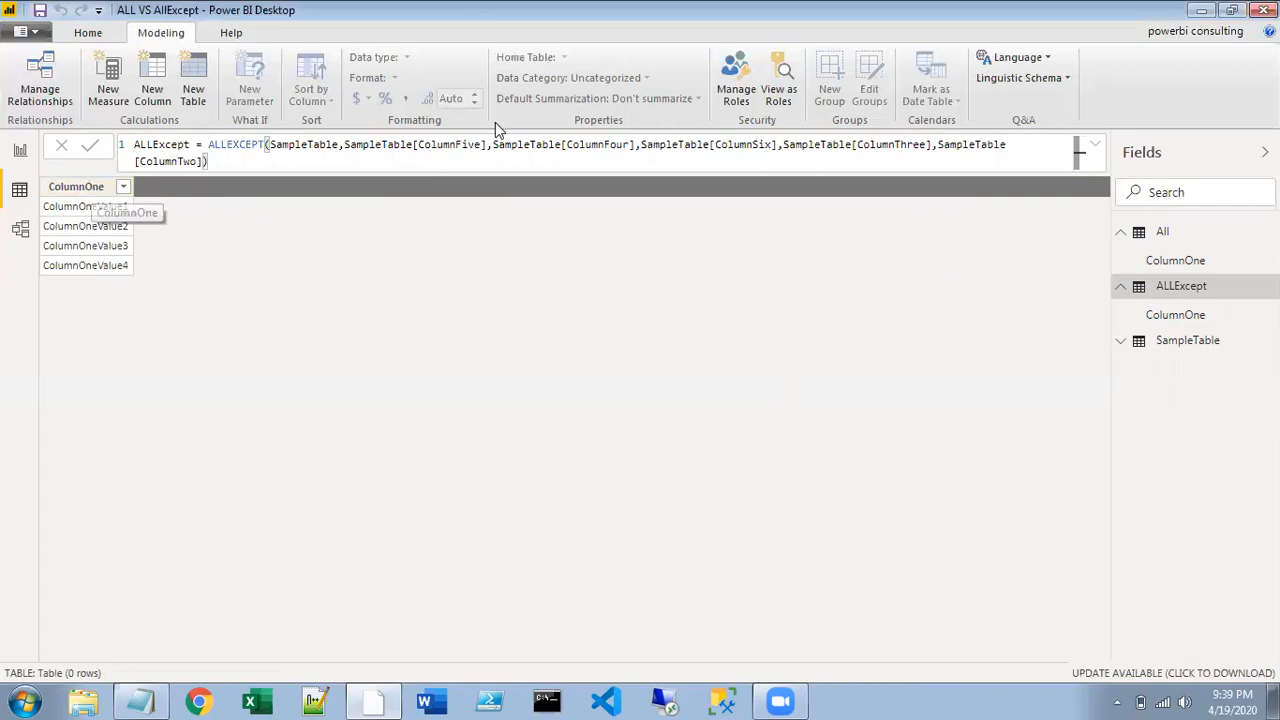
pyautogui.click(1161, 240)
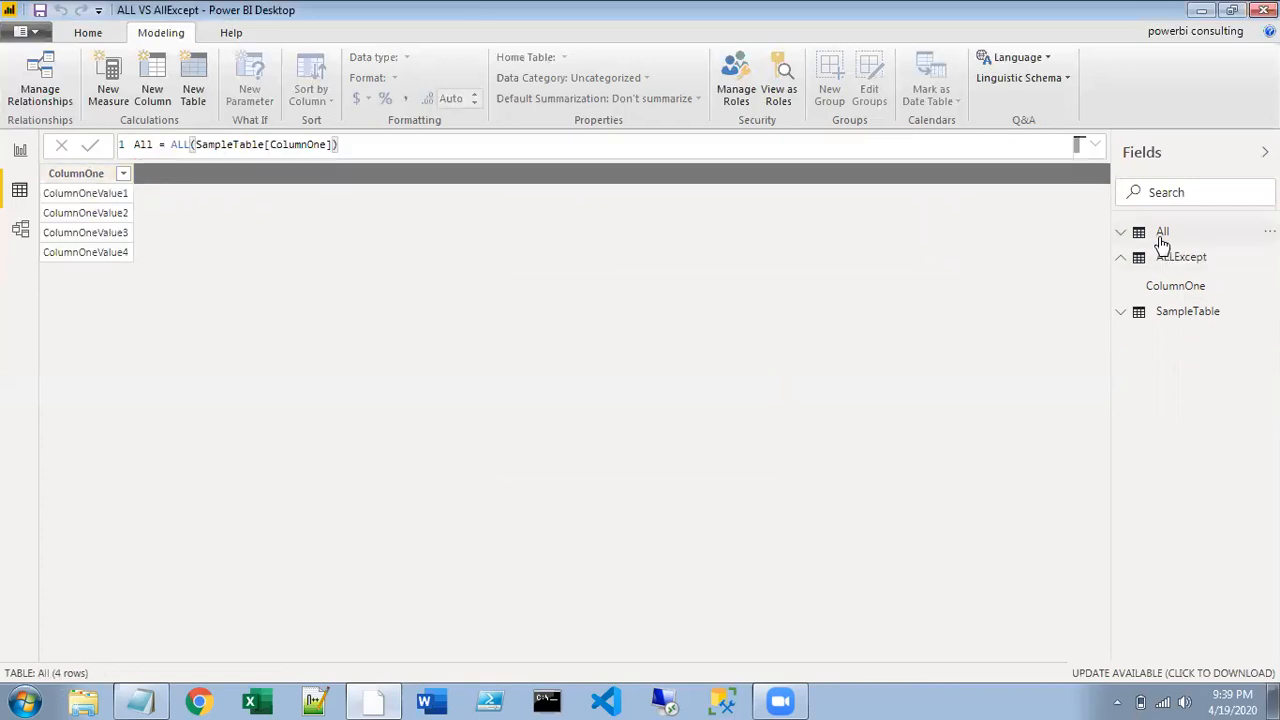
pyautogui.click(1161, 238)
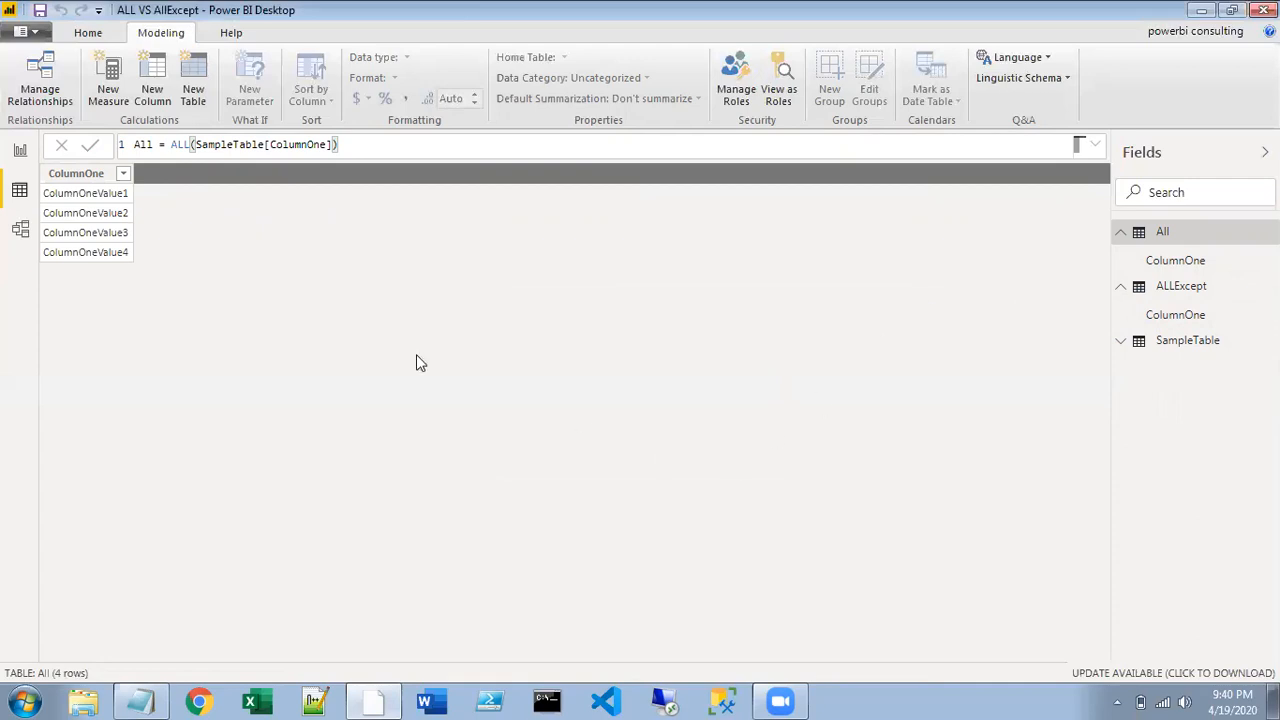
pyautogui.click(1160, 341)
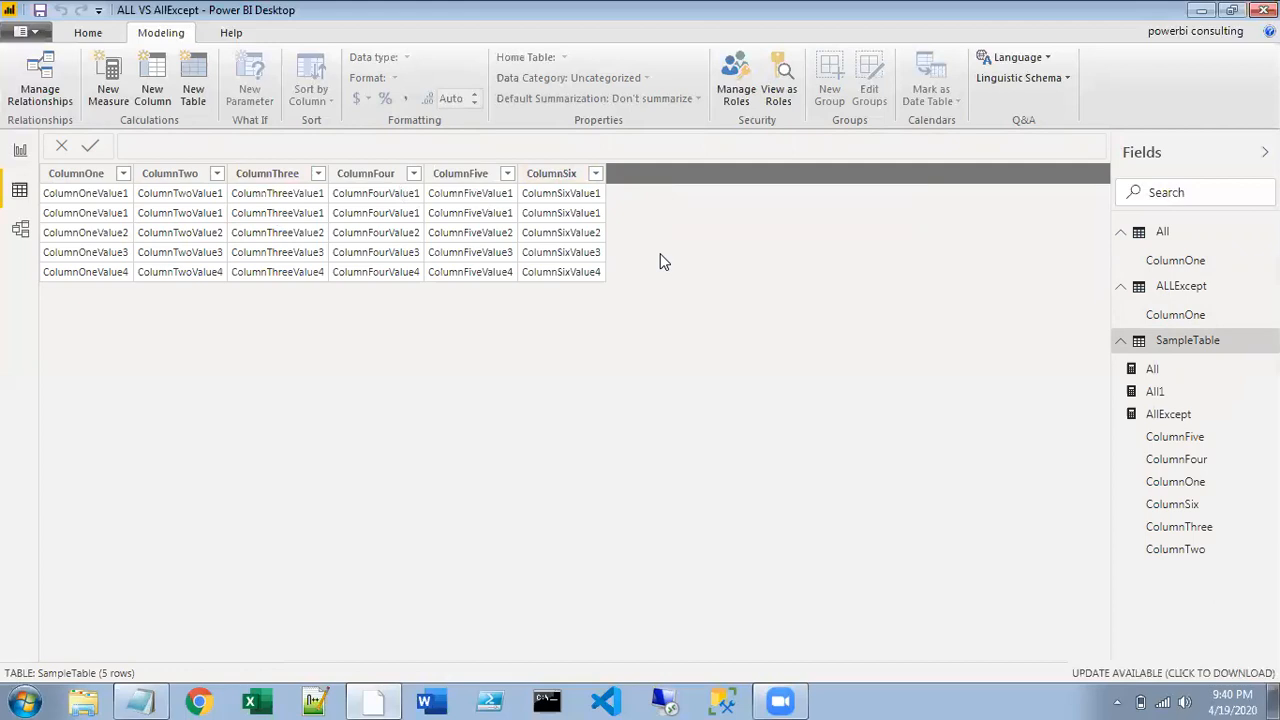
pyautogui.click(1165, 235)
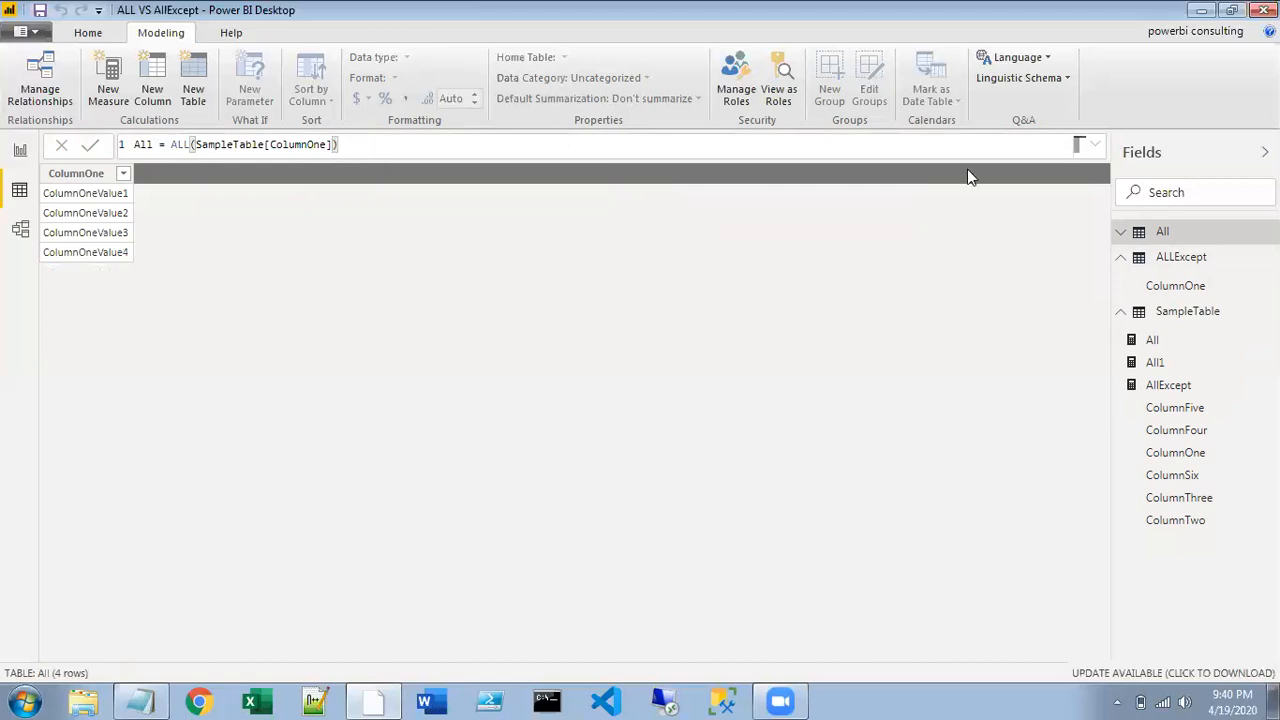
pyautogui.click(1187, 260)
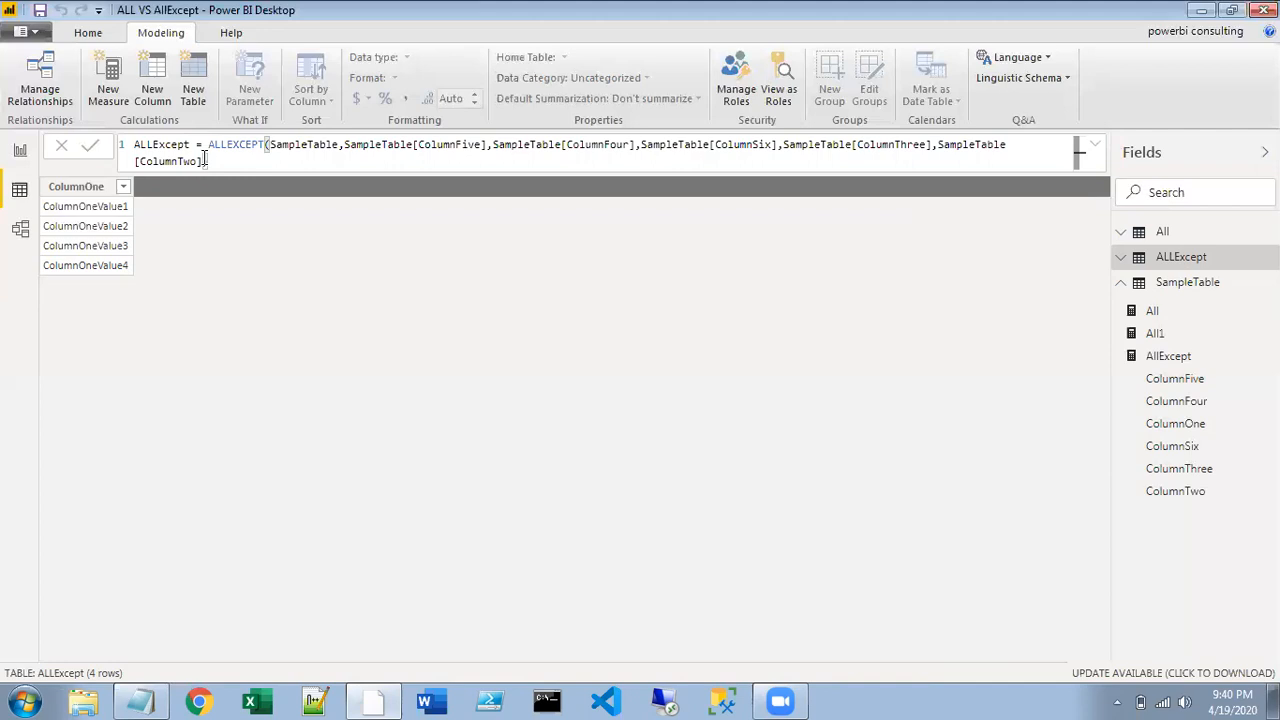
pyautogui.write(')')
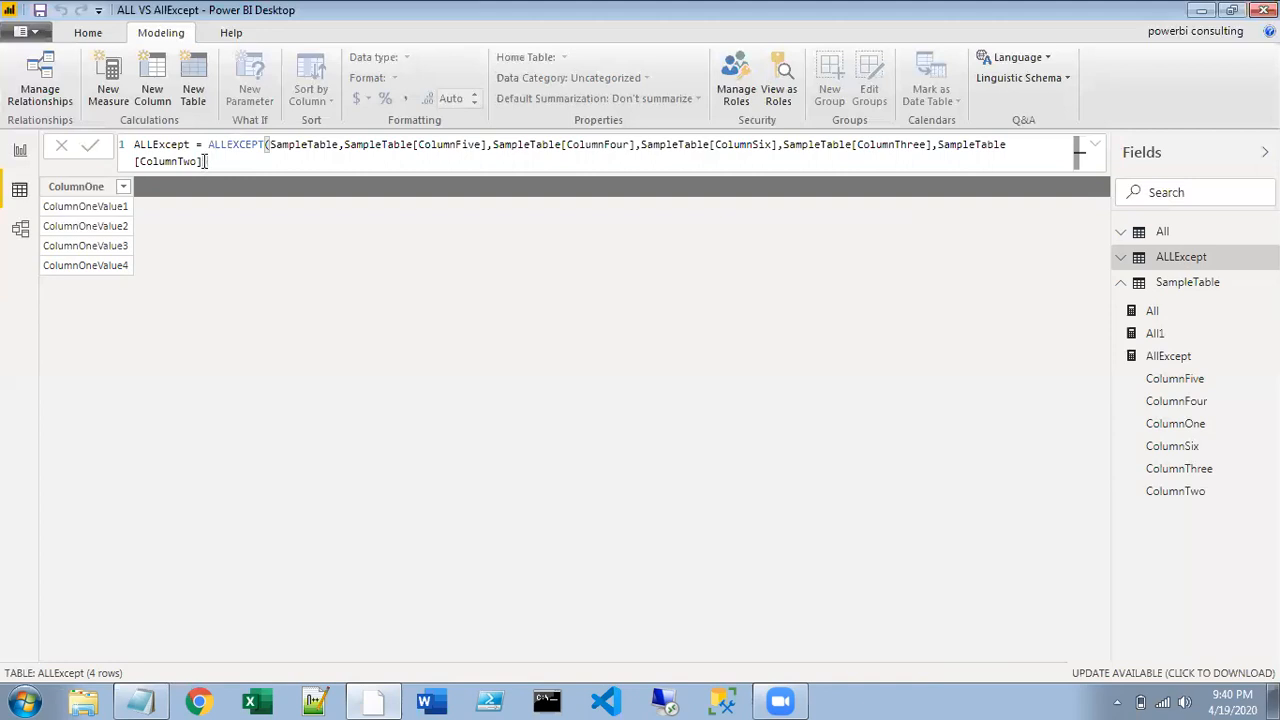